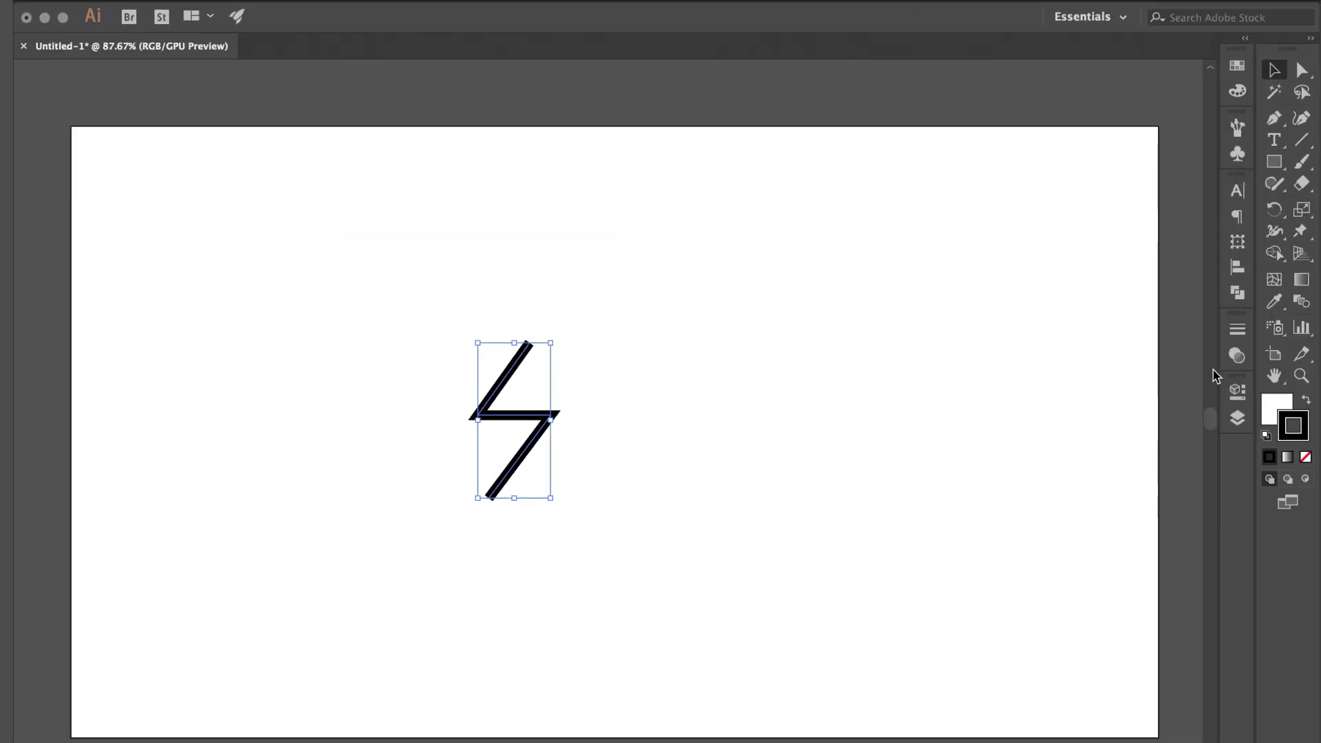
Switch the active colour focus back and forth between fill and stroke, ending with the fill in front.
{"action": "left_click", "coordinate": [1275, 405]}
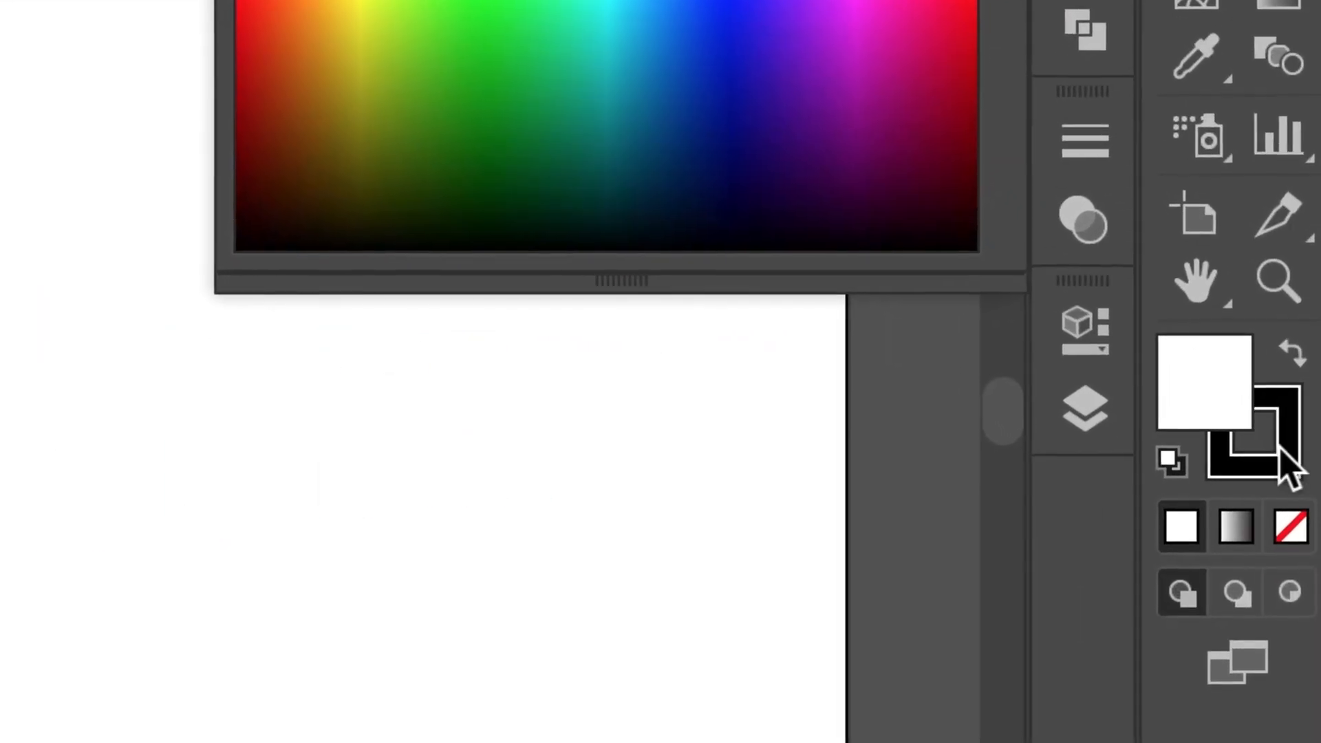
{"action": "left_click", "coordinate": [1303, 434]}
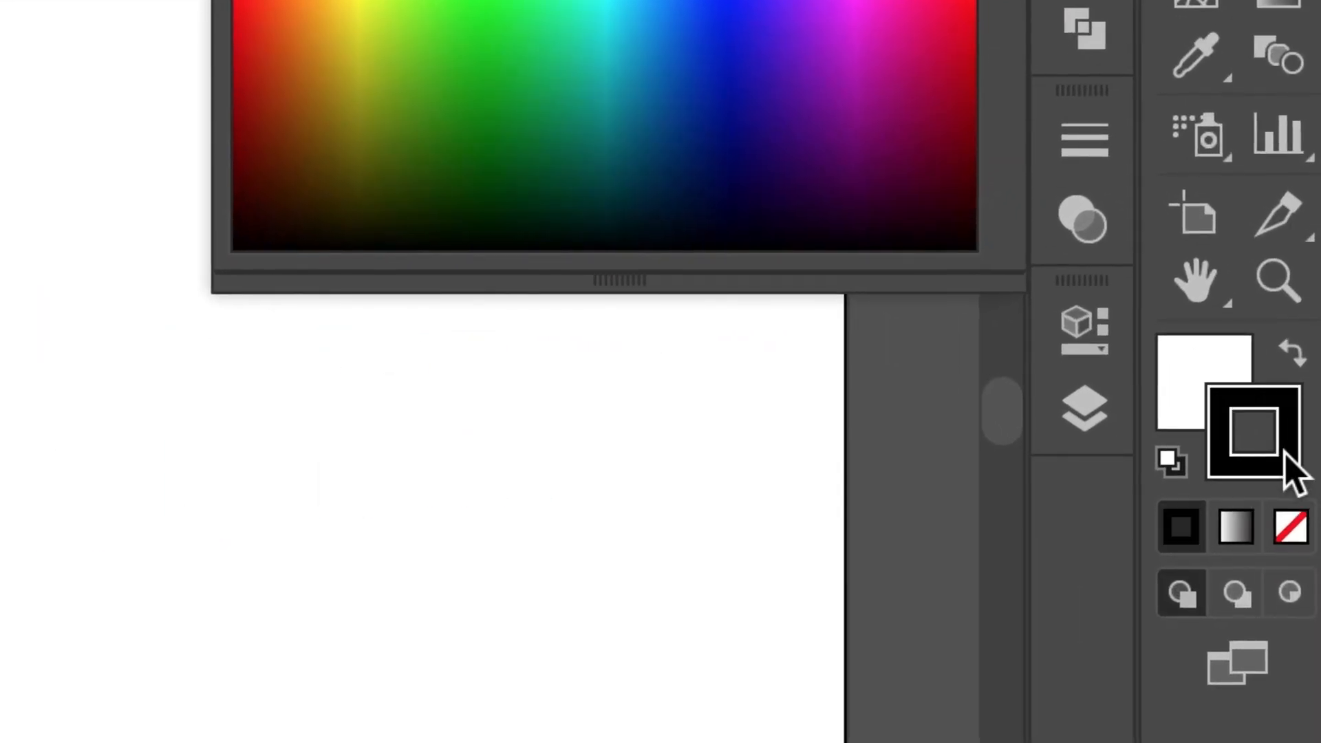
{"action": "left_click", "coordinate": [1213, 375]}
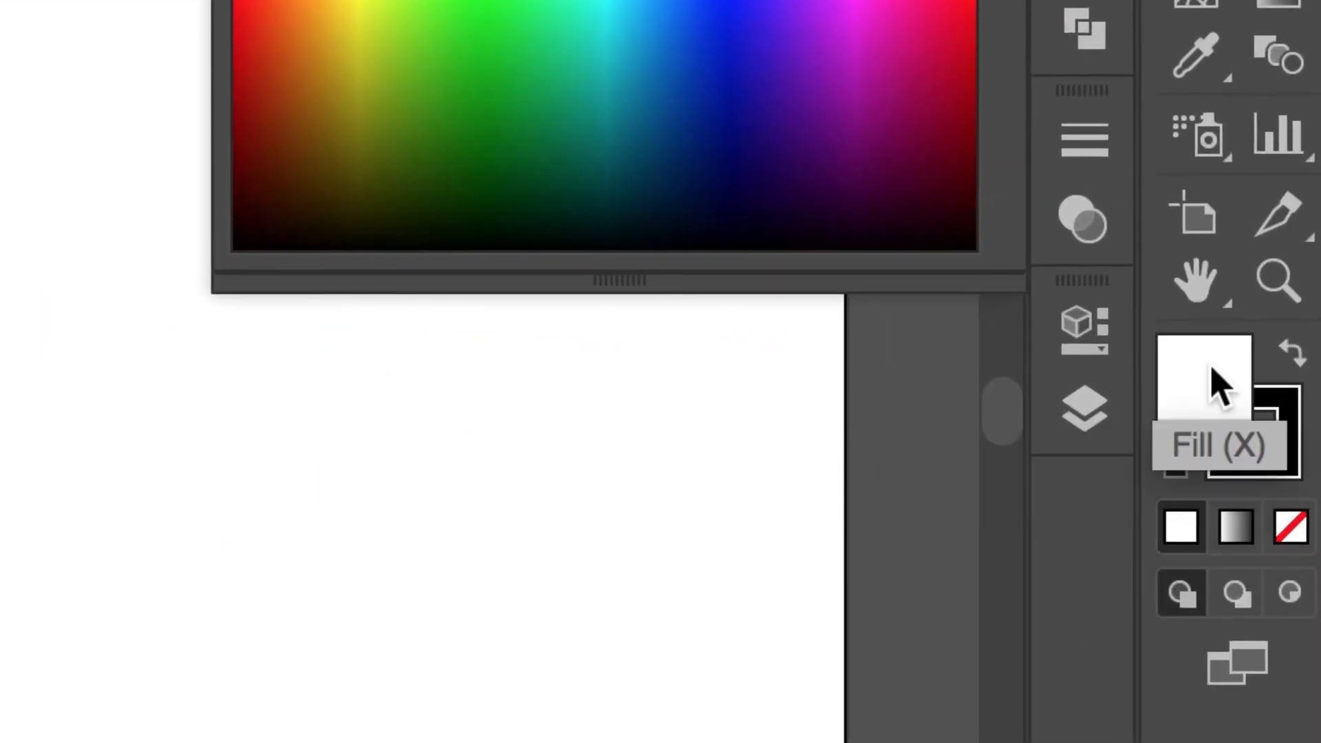
{"action": "key", "text": "x"}
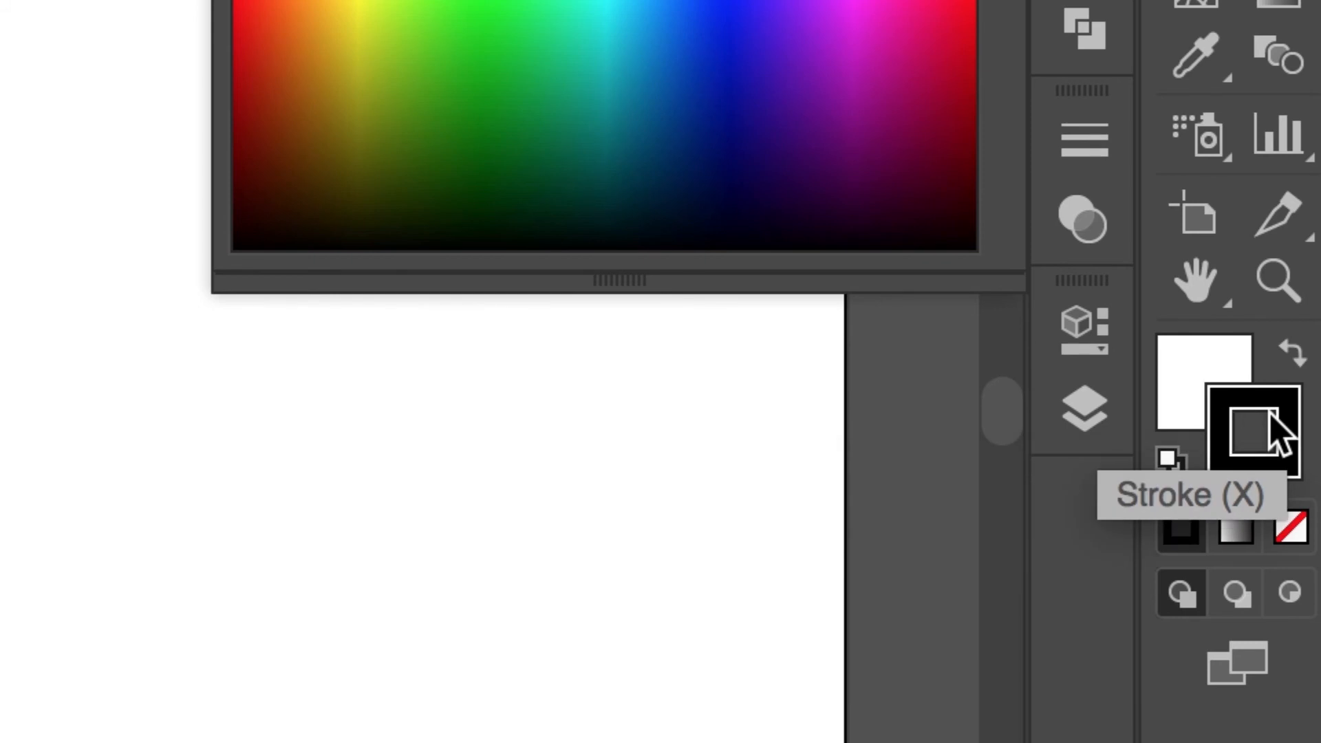
{"action": "key", "text": "x"}
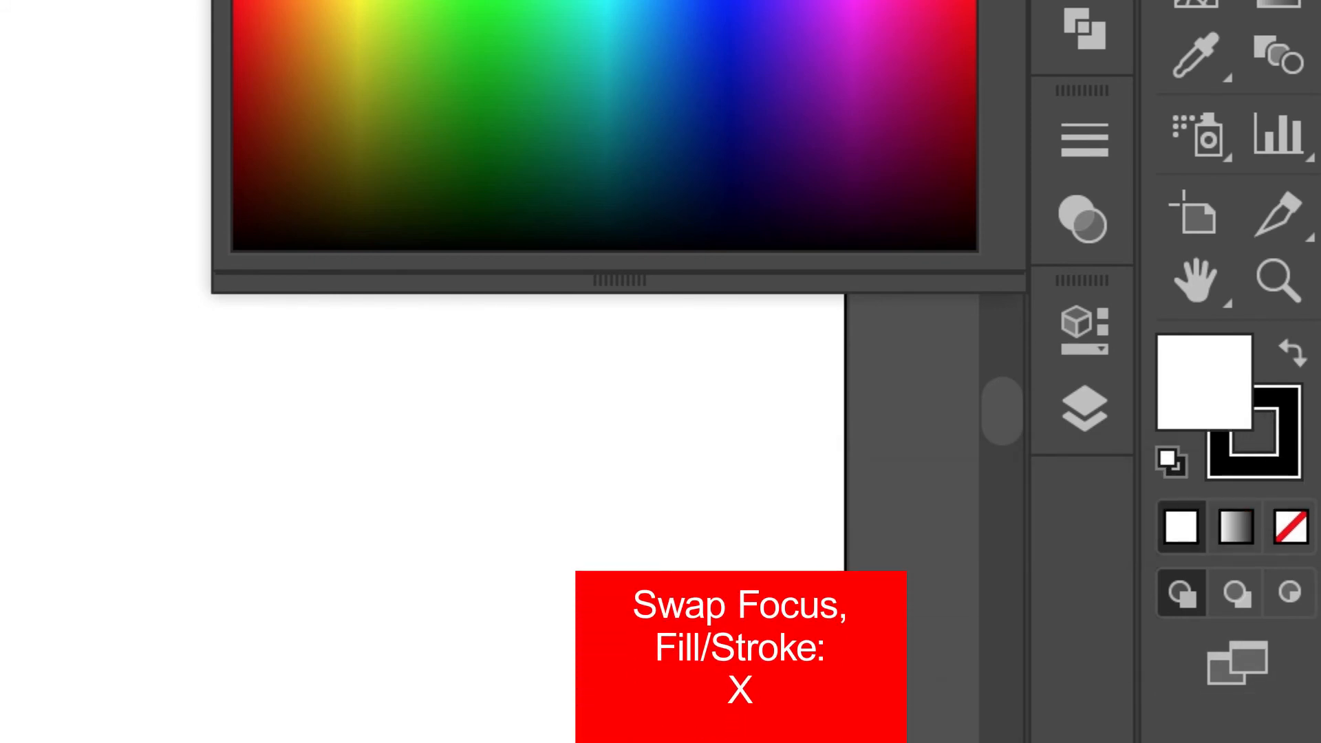
{"action": "key", "text": "x"}
{"action": "key", "text": "x"}
{"action": "key", "text": "x"}
{"action": "key", "text": "x"}
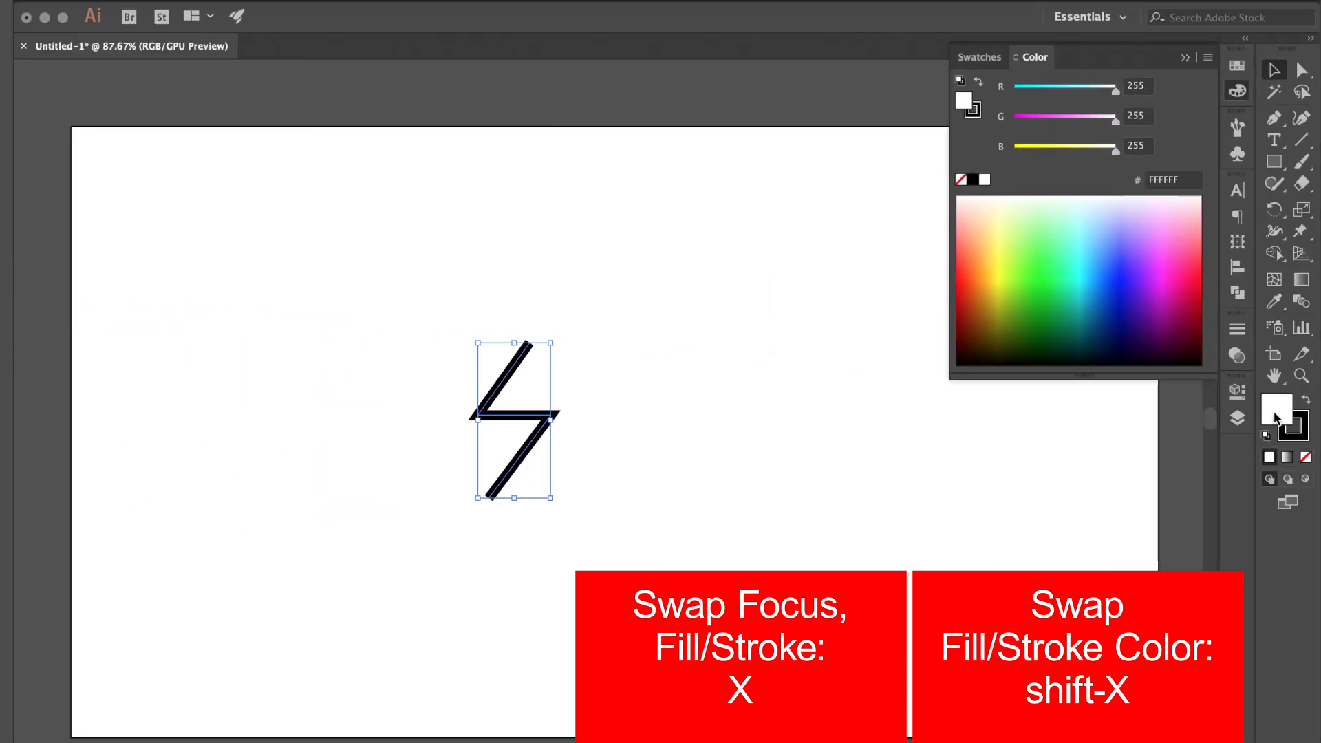
Fill the lightning bolt with yellow EAD40C and recolour its stroke with a blue from the colour spectrum.
{"action": "double_click", "coordinate": [1277, 413]}
{"action": "mouse_move", "coordinate": [833, 310]}
{"action": "left_mouse_down"}
{"action": "mouse_move", "coordinate": [899, 206]}
{"action": "mouse_move", "coordinate": [914, 207]}
{"action": "left_mouse_up"}
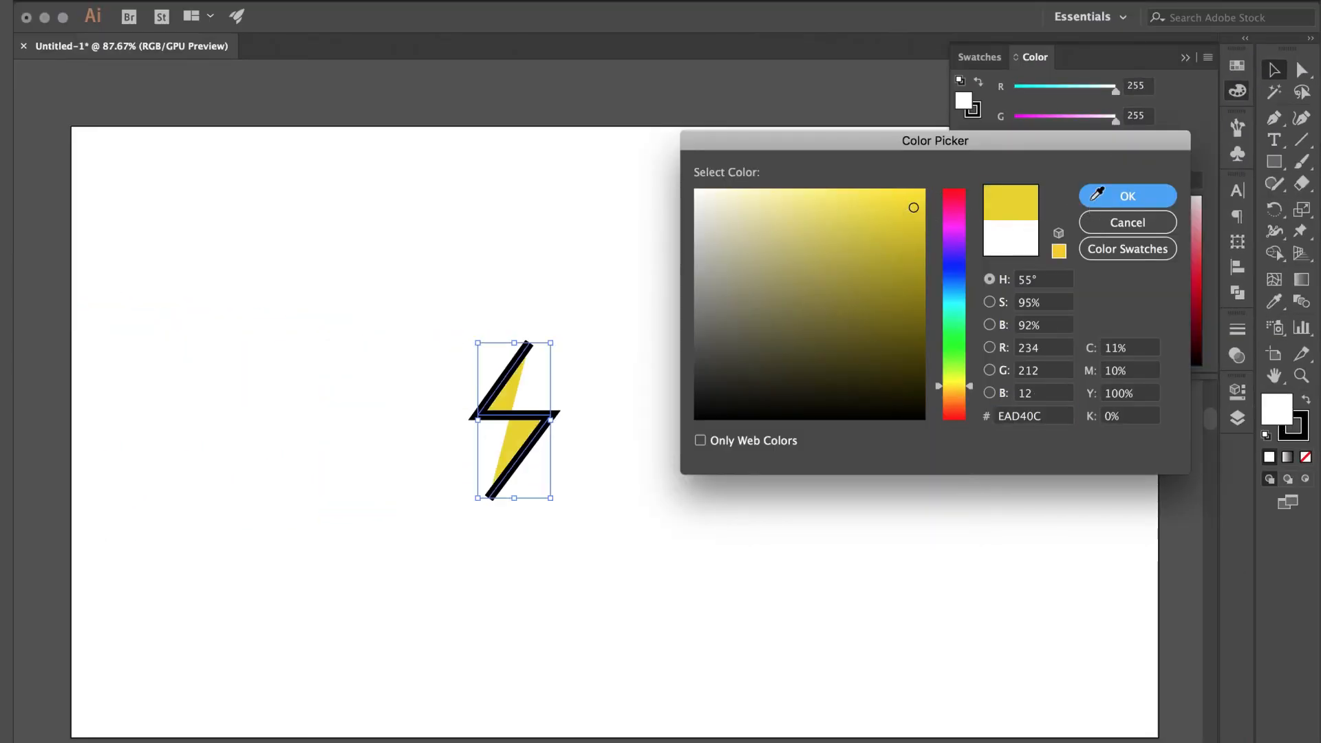
{"action": "left_click", "coordinate": [1094, 197]}
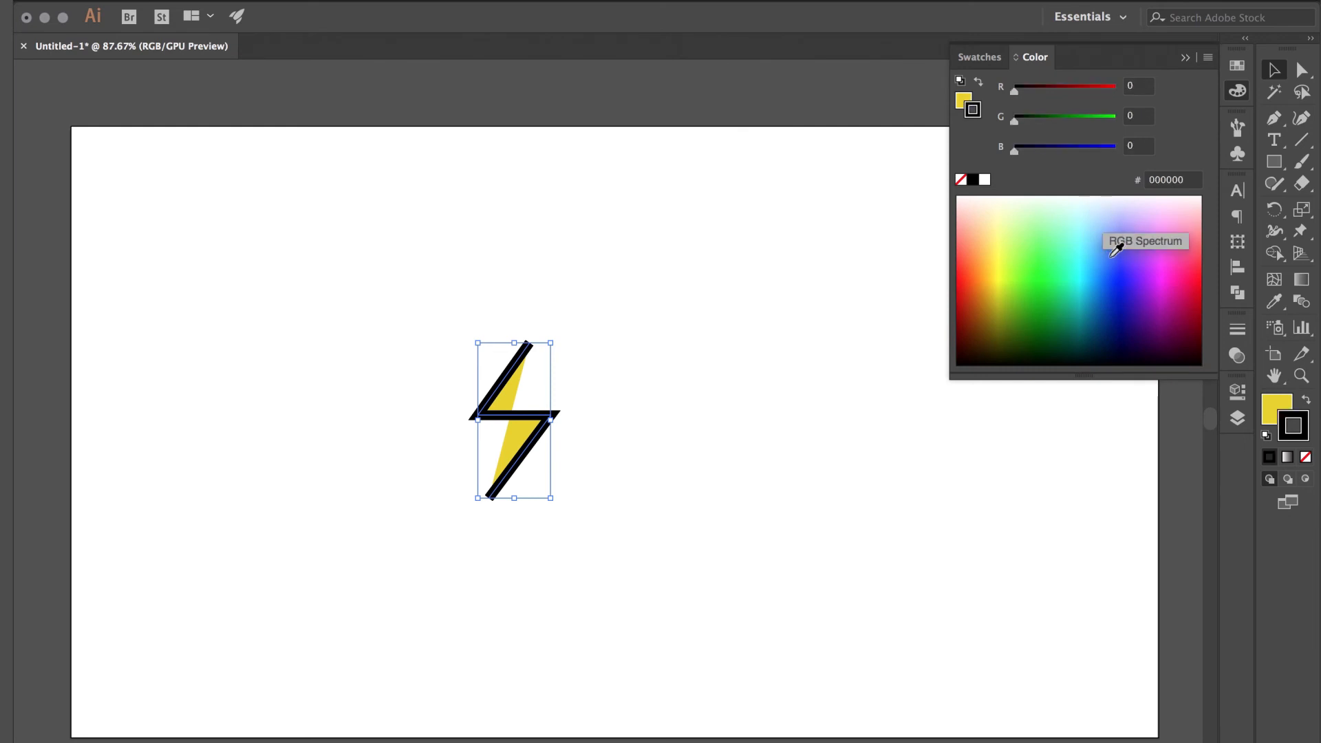
{"action": "left_click_drag", "start_coordinate": [1110, 238], "coordinate": [1126, 287]}
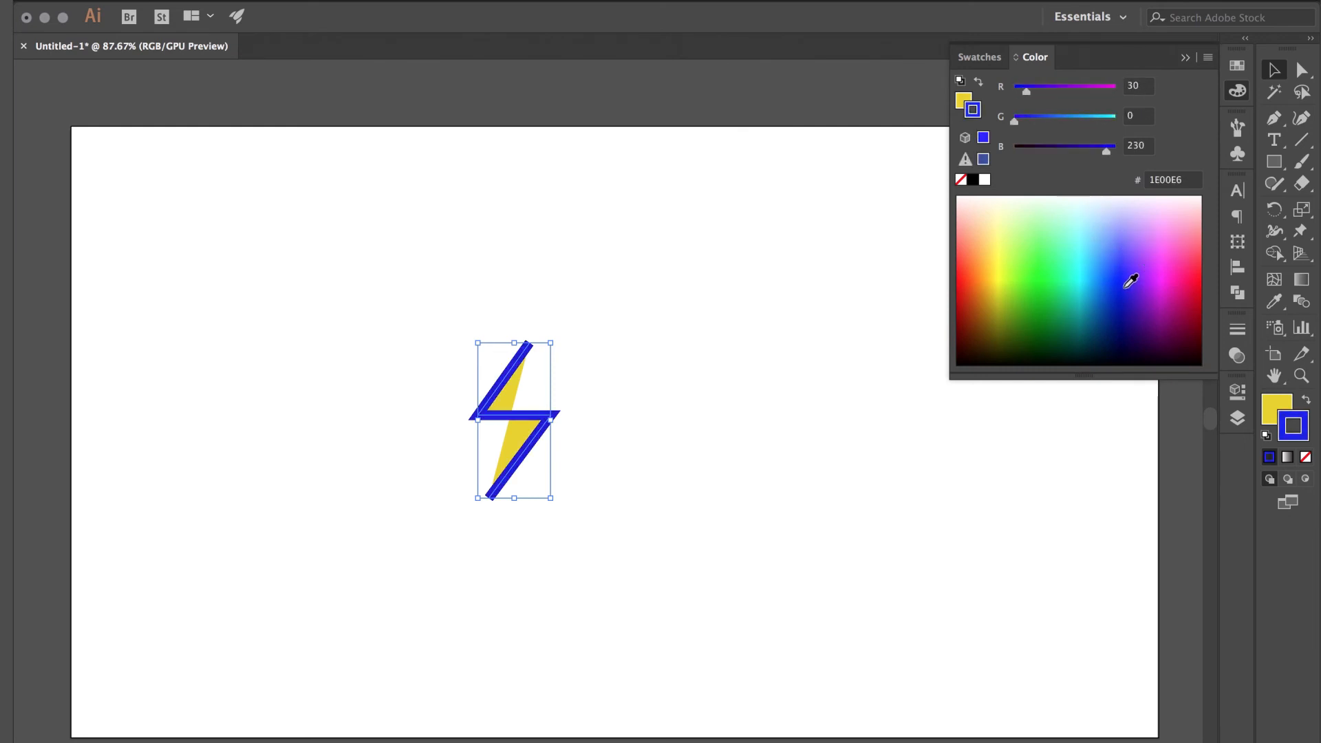
{"action": "left_click", "coordinate": [1185, 264]}
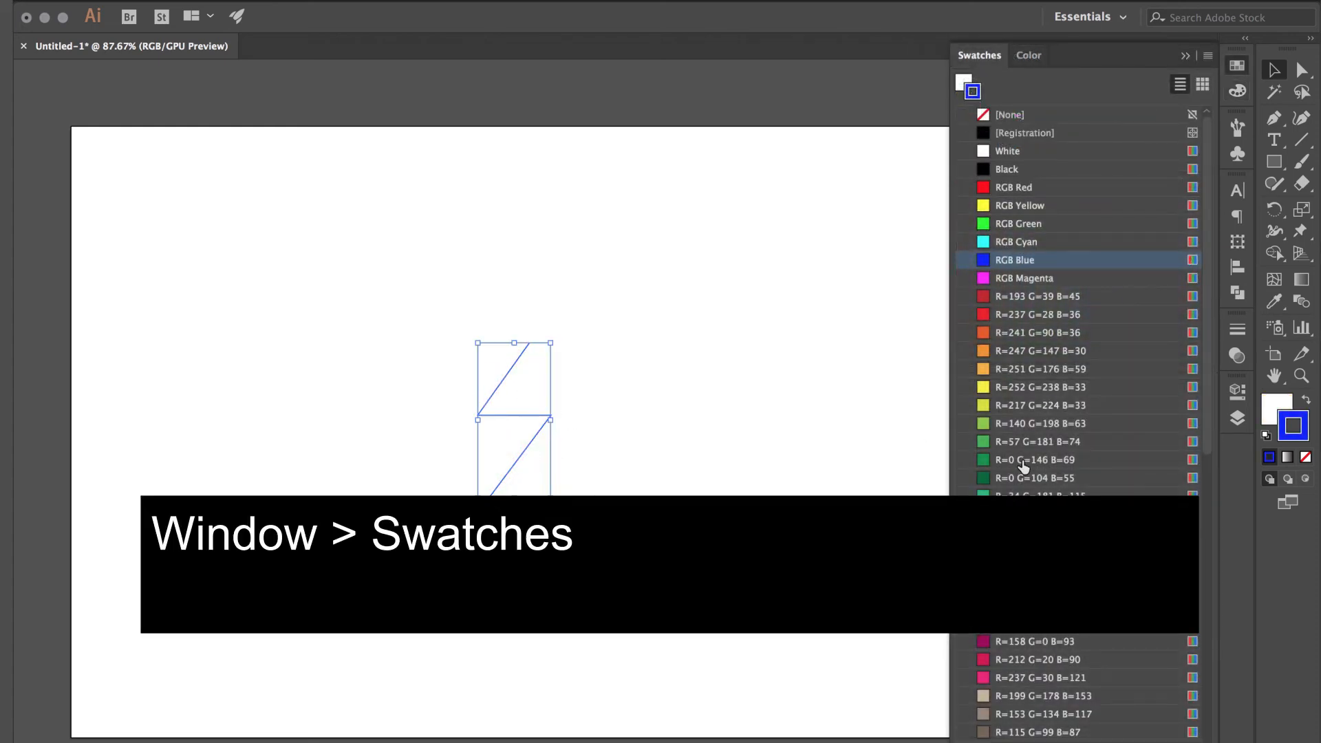
Apply the green swatch R=0 G=146 B=69 to the lightning bolt's stroke.
{"action": "left_click", "coordinate": [1023, 466]}
{"action": "left_click", "coordinate": [769, 430]}
{"action": "left_click", "coordinate": [549, 420]}
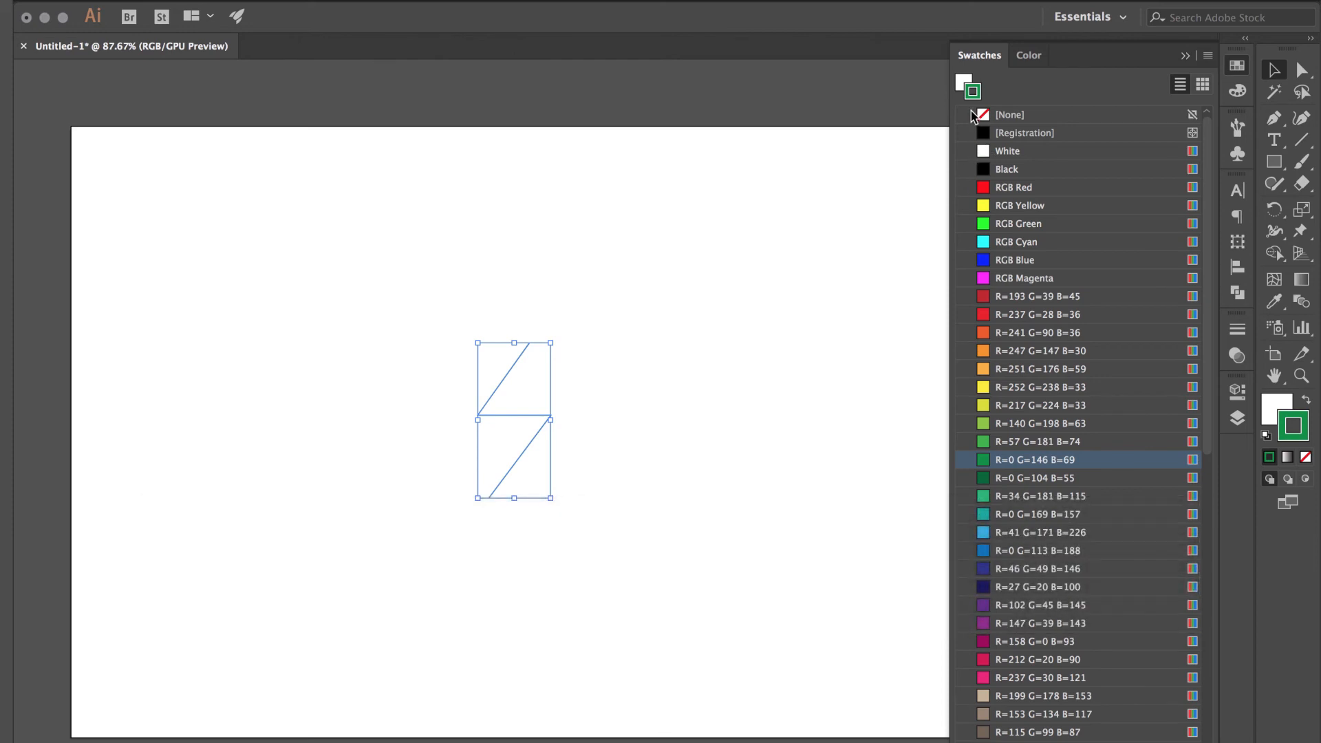
Fill the lightning bolt with RGB Yellow and try several other fill swatches, ending on R=199 G=178 B=153.
{"action": "key", "text": "x"}
{"action": "left_click", "coordinate": [1026, 207]}
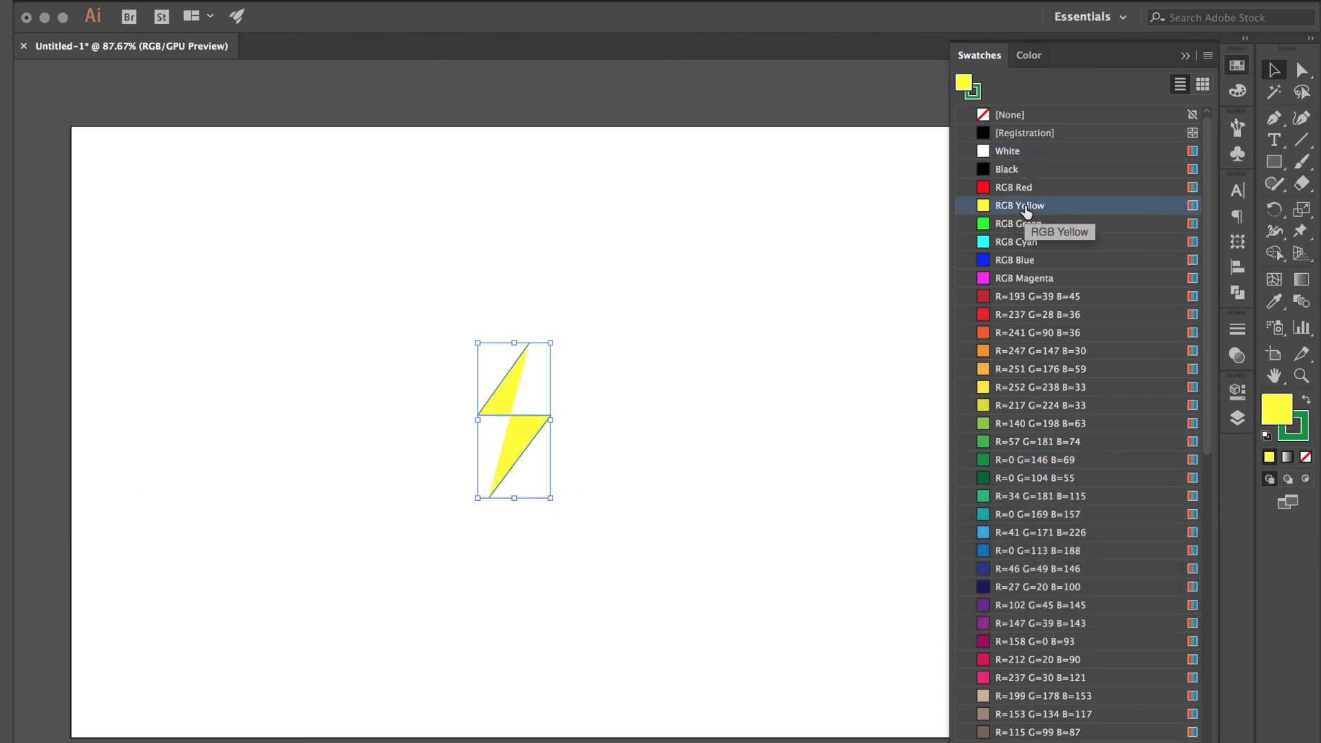
{"action": "left_click", "coordinate": [1027, 442]}
{"action": "left_click", "coordinate": [1036, 569]}
{"action": "left_click", "coordinate": [1036, 661]}
{"action": "left_click", "coordinate": [1039, 702]}
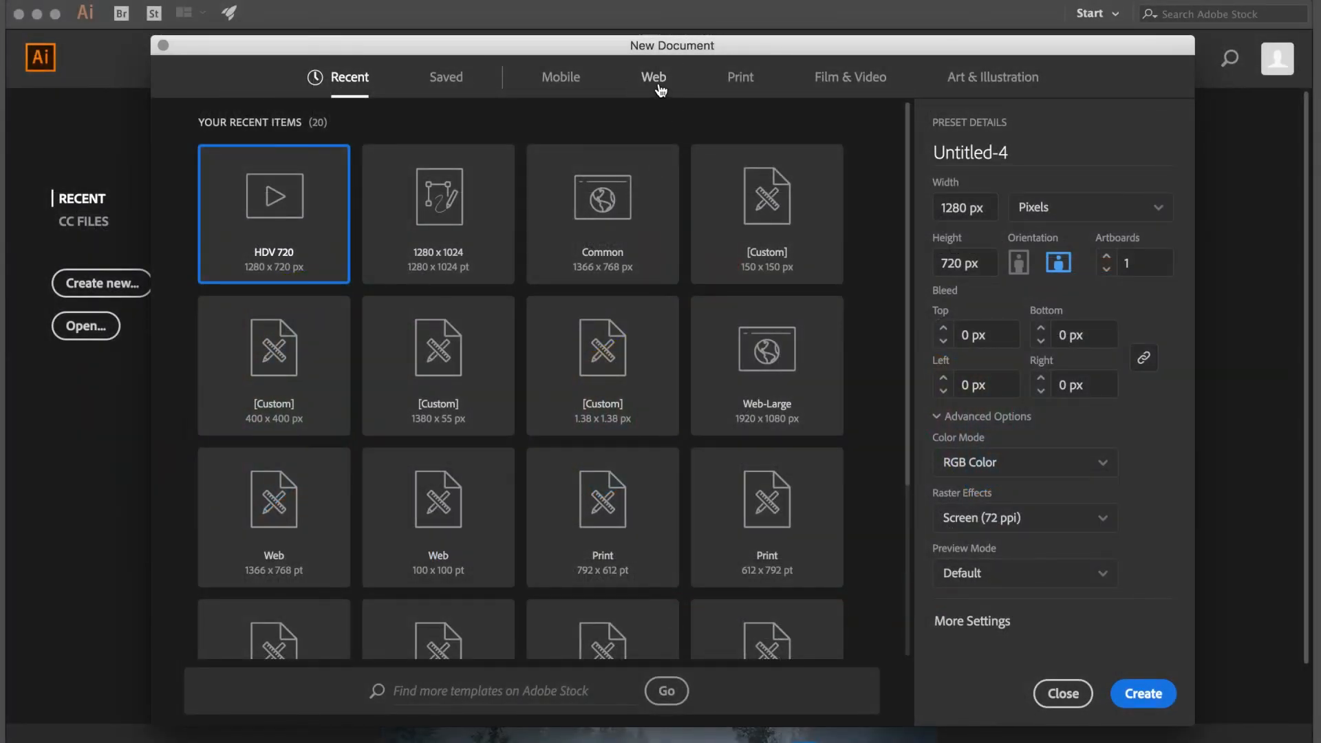
Look at the Web presets for a new document and create a CMYK document from the Print presets.
{"action": "left_click", "coordinate": [660, 90]}
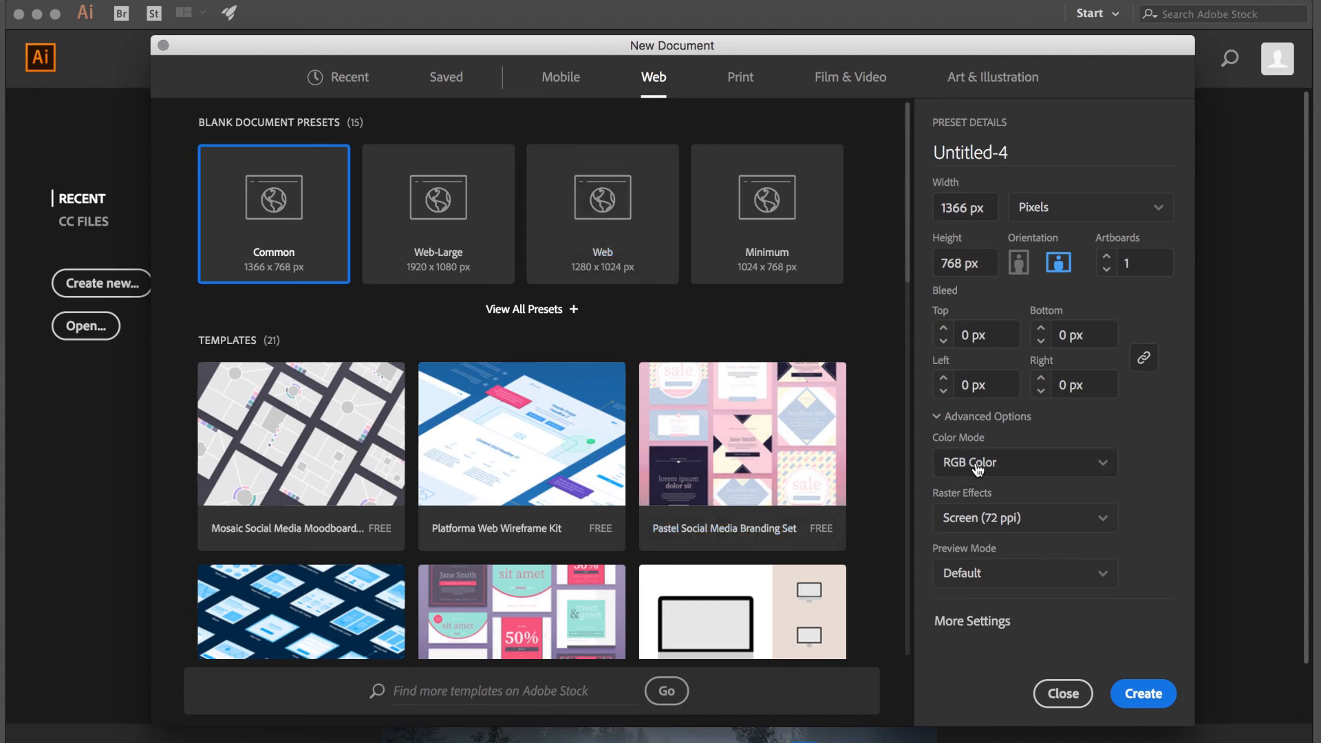
{"action": "left_click", "coordinate": [736, 77]}
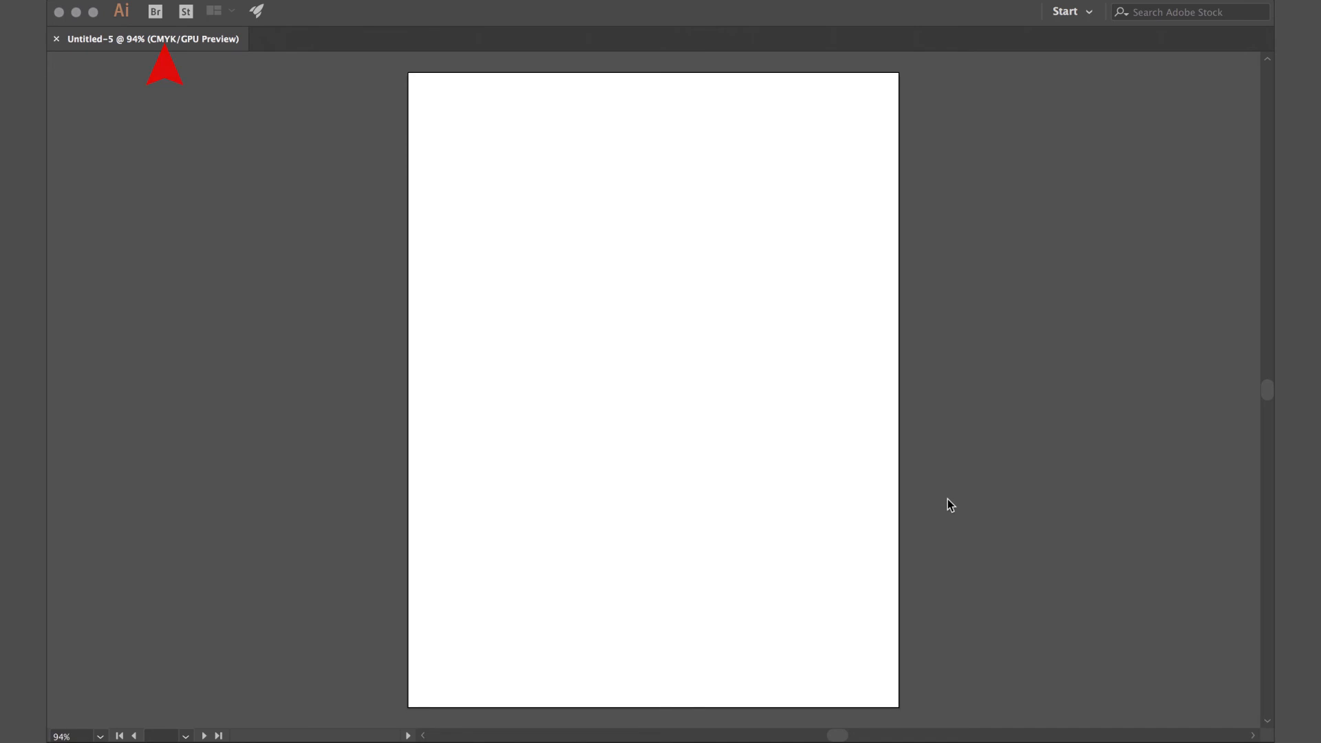
Draw a circle about 0.78 in wide in the page's upper area and fill it with swatch C=50 M=0 Y=100 K=0.
{"action": "key", "text": "l"}
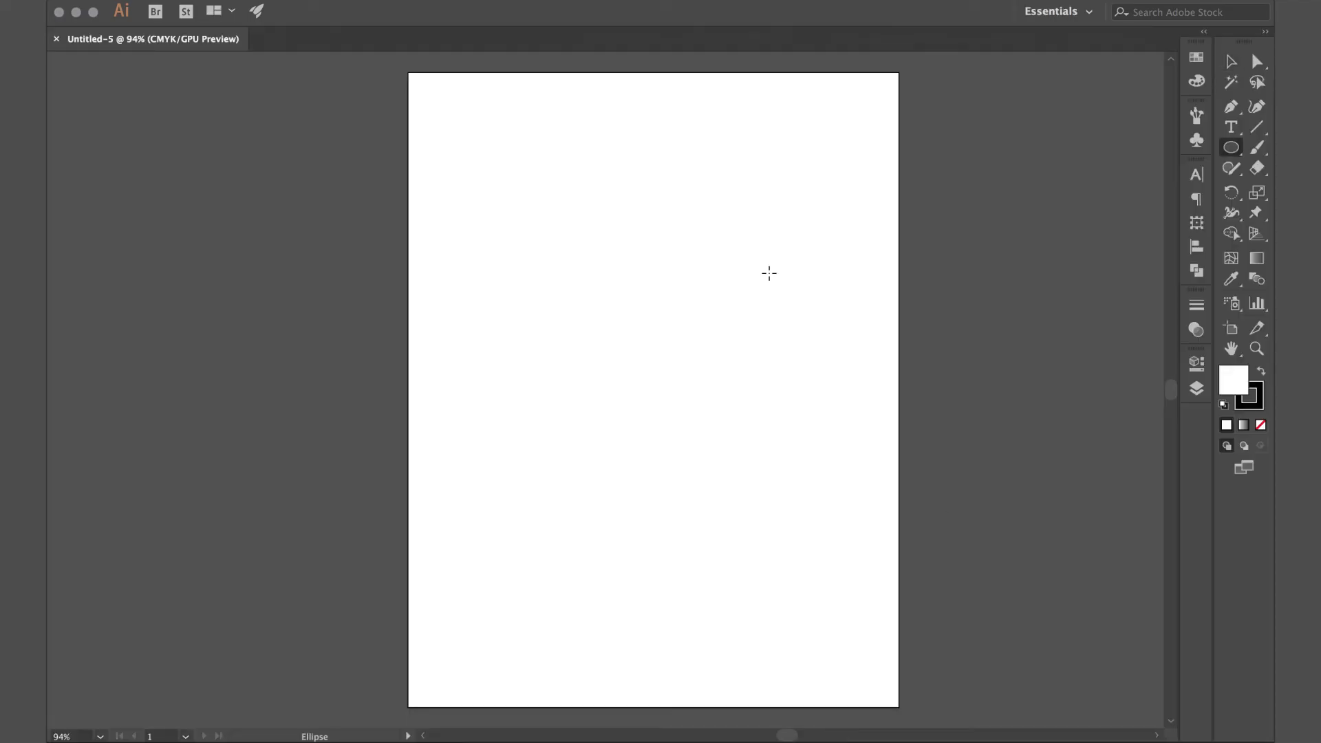
{"action": "left_click_drag", "start_coordinate": [560, 240], "coordinate": [583, 243]}
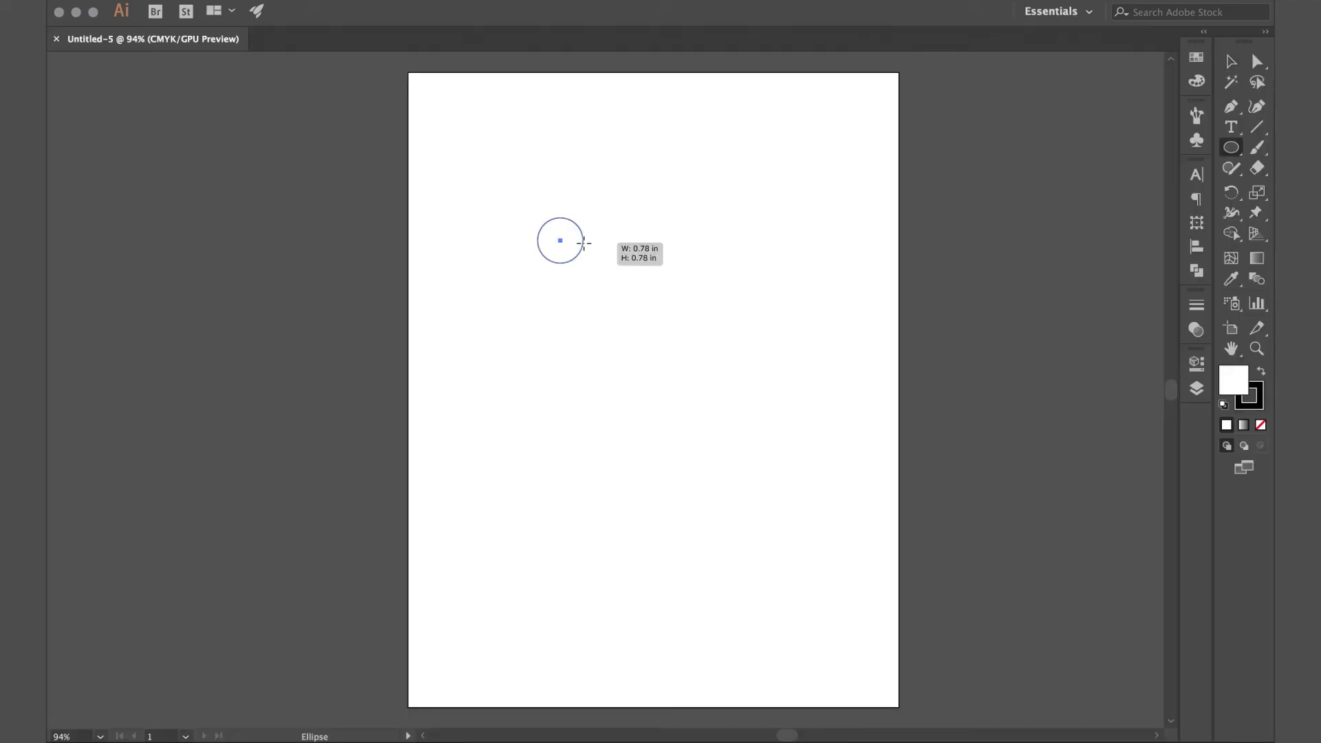
{"action": "left_click", "coordinate": [1197, 57]}
{"action": "left_click", "coordinate": [1018, 325]}
{"action": "left_click", "coordinate": [1019, 393]}
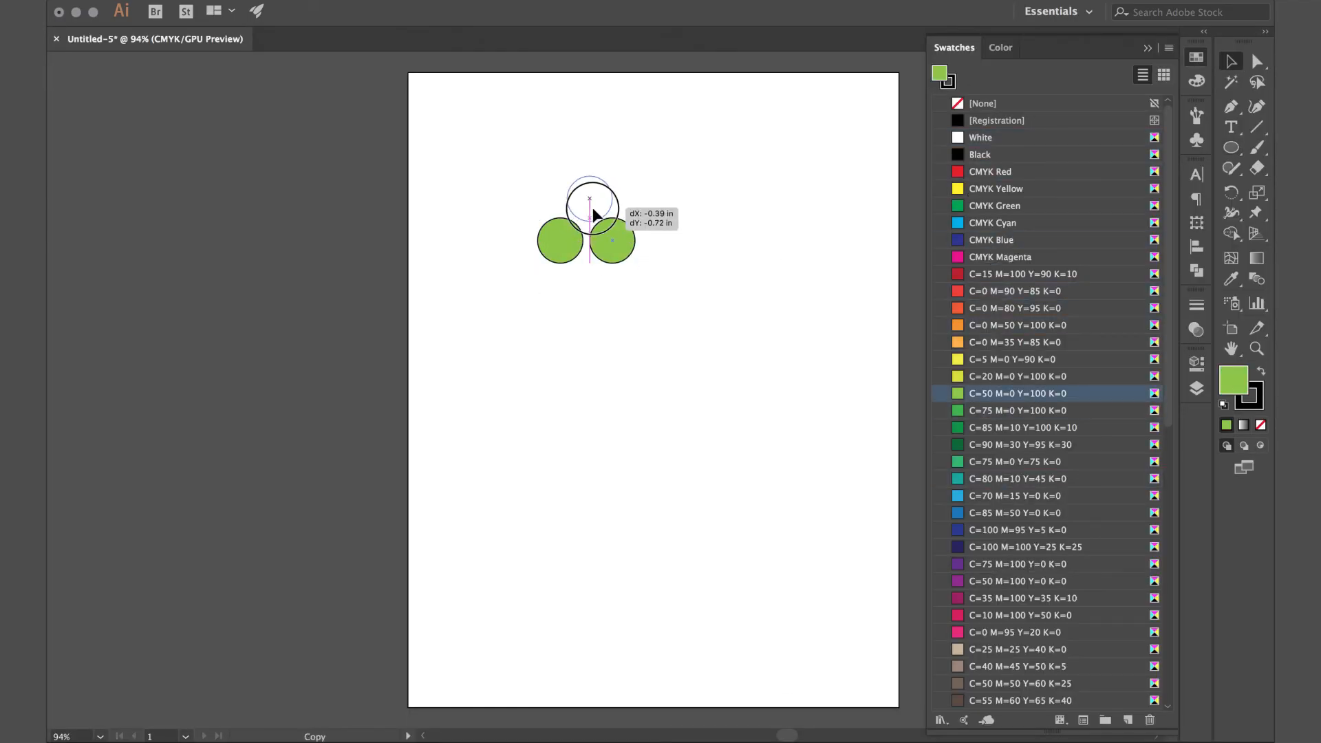
Complete a triangle of three circles, filled top C=0 M=90 Y=85 K=0, right C=70 M=15 Y=0 K=0, left C=100 M=100 Y=25 K=25.
{"action": "left_click_drag", "start_coordinate": [593, 215], "coordinate": [590, 204]}
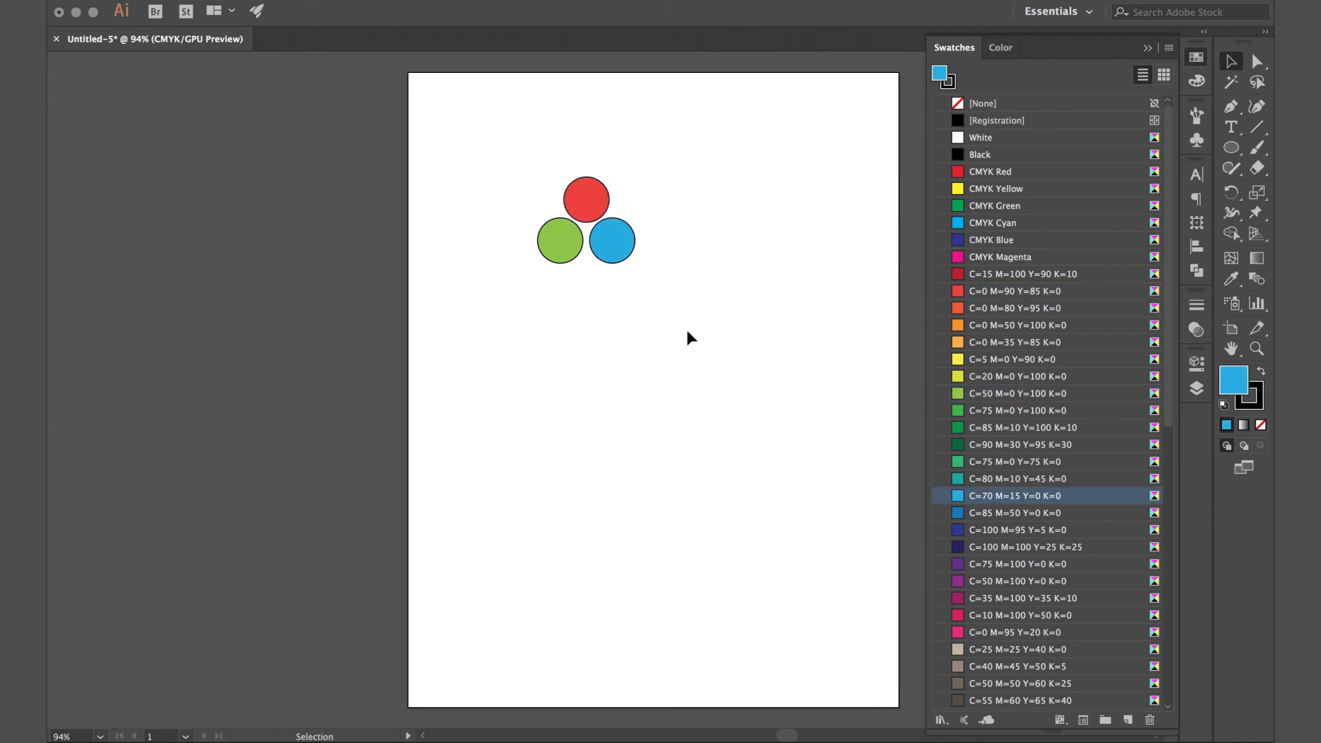
{"action": "left_click", "coordinate": [554, 234]}
{"action": "left_click", "coordinate": [1006, 547]}
{"action": "left_click", "coordinate": [698, 374]}
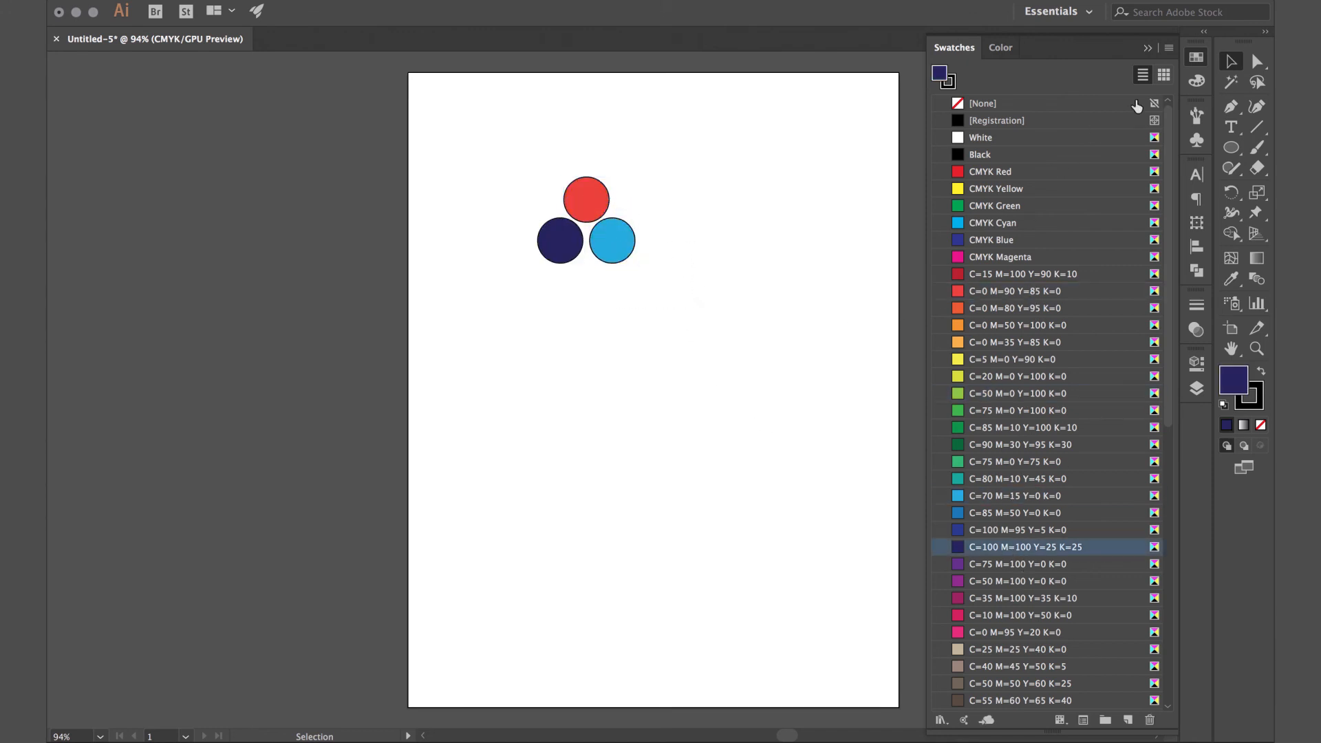
Select all unused swatches and delete them from the document's swatch list.
{"action": "left_click", "coordinate": [1169, 48]}
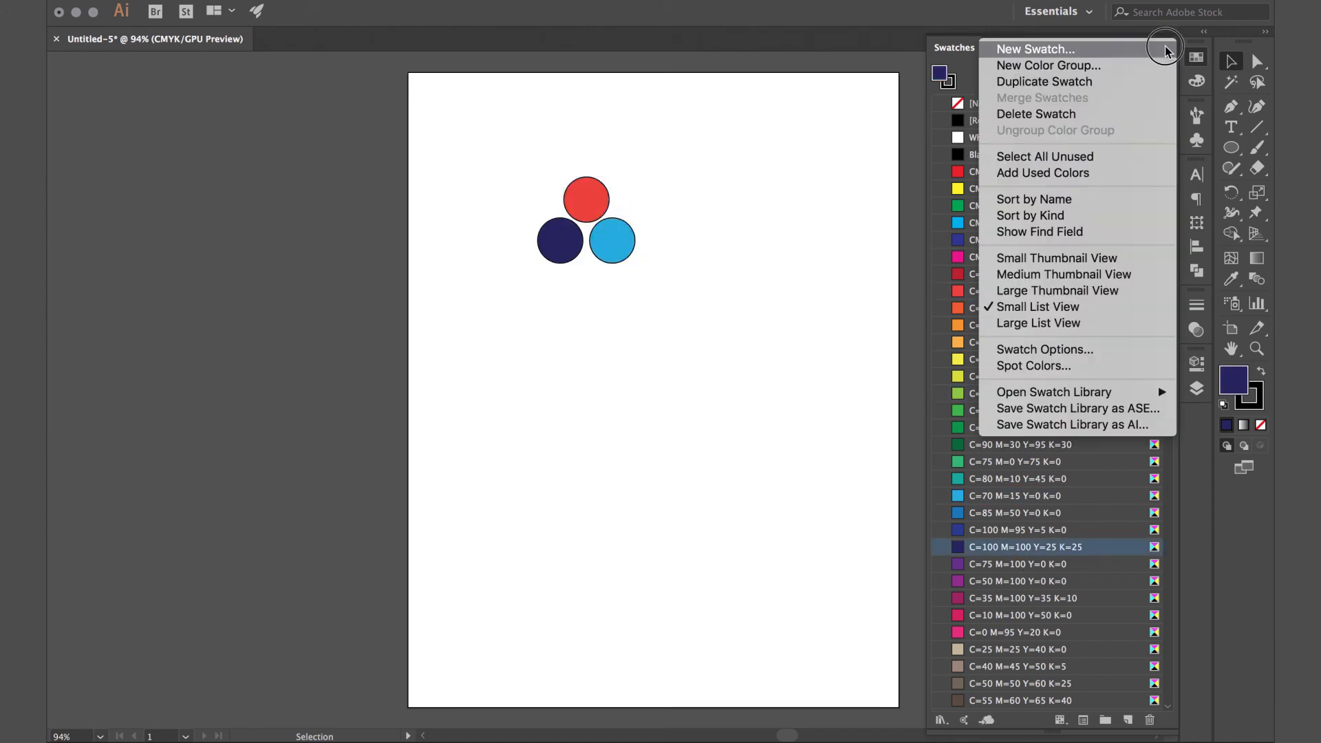
{"action": "left_click", "coordinate": [1124, 158]}
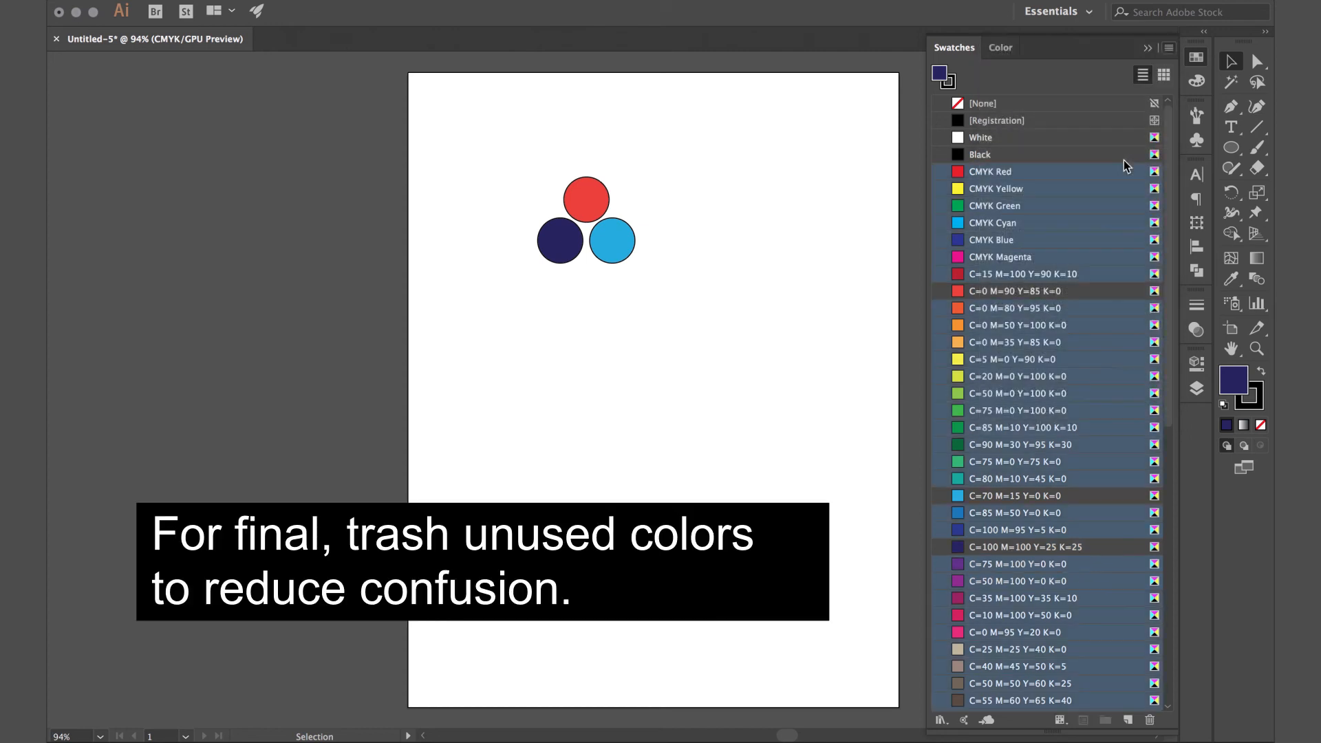
{"action": "left_click", "coordinate": [1149, 719]}
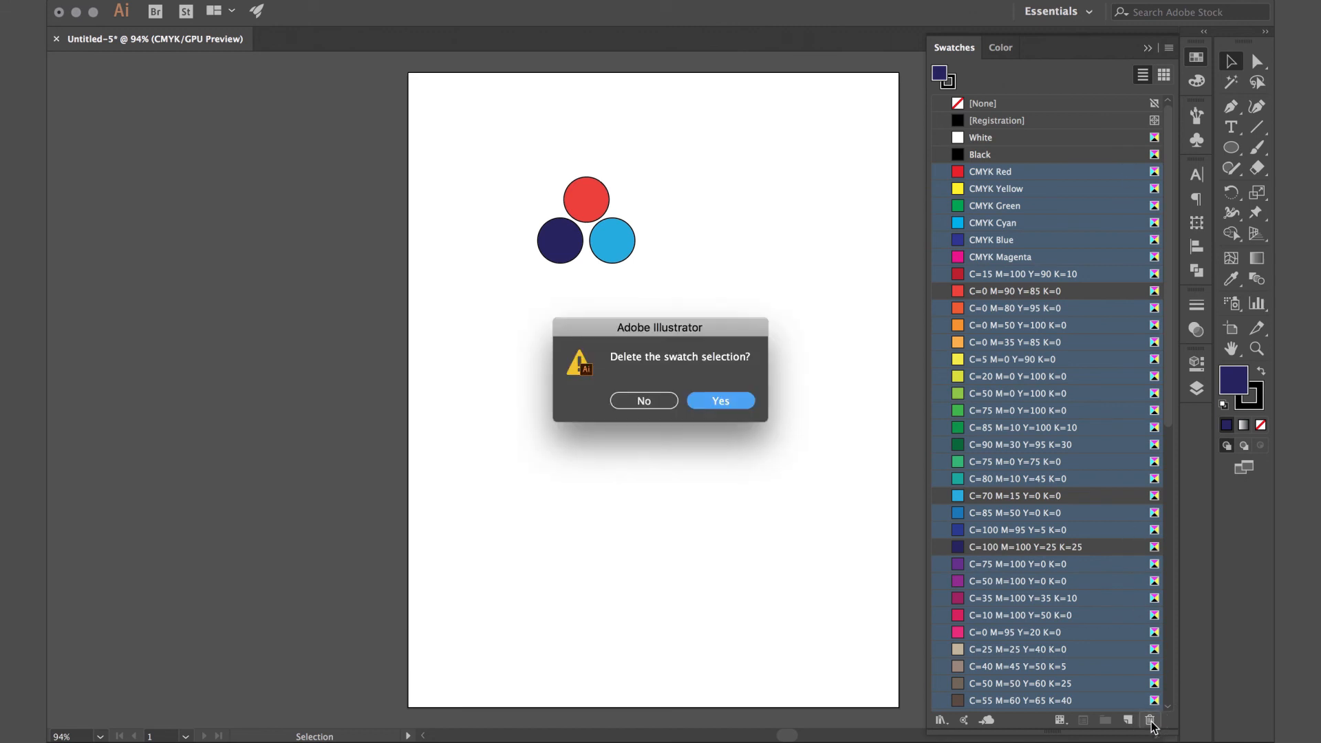
{"action": "left_click", "coordinate": [730, 407]}
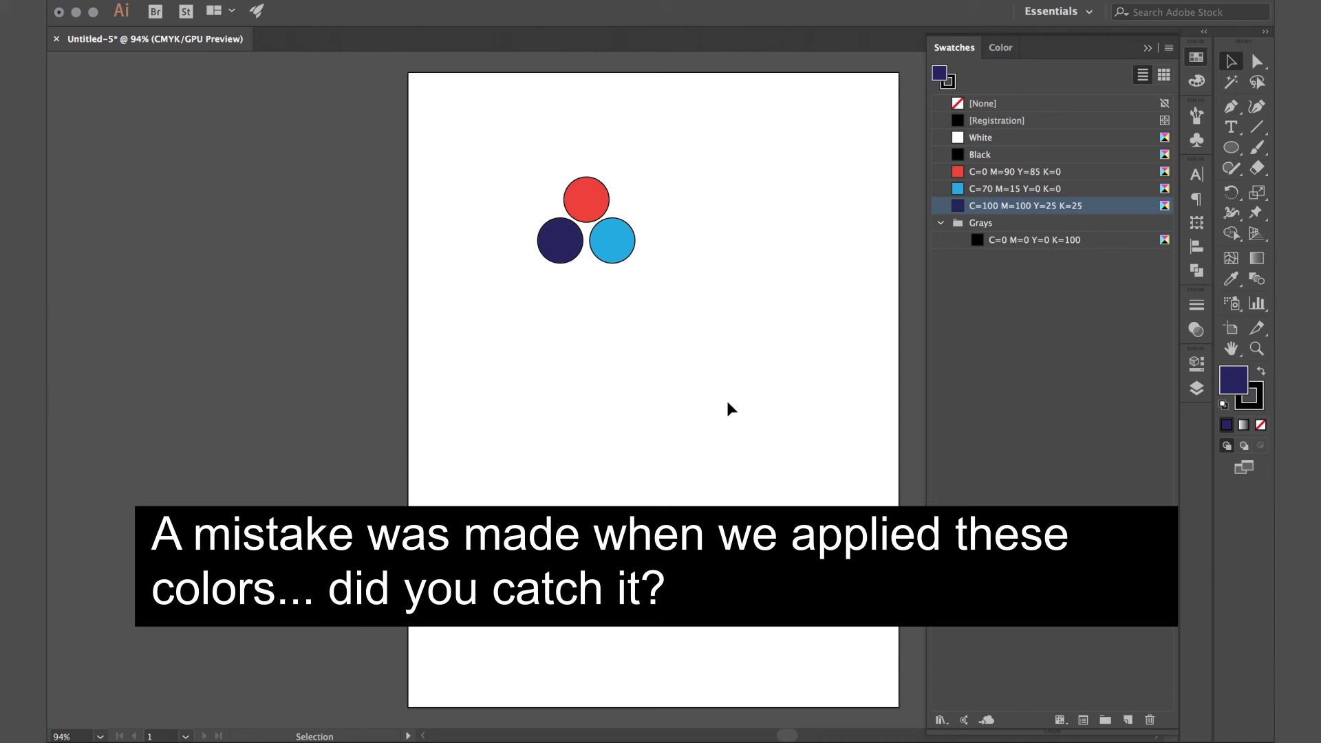
With the dark blue circle selected, edit its swatch C=100 M=100 Y=25 K=25 with preview on, setting cyan to 0%.
{"action": "left_click_drag", "start_coordinate": [560, 240], "coordinate": [806, 280]}
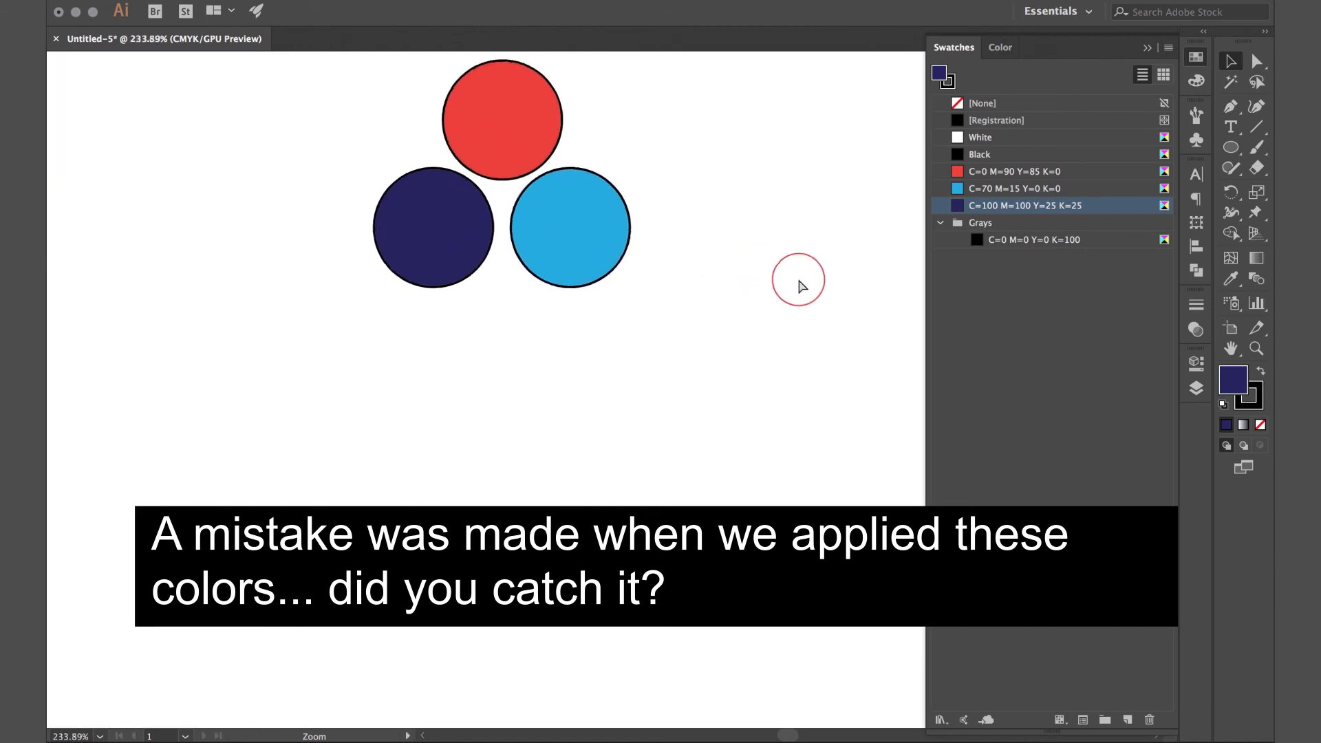
{"action": "left_click_drag", "start_coordinate": [543, 180], "coordinate": [663, 333]}
{"action": "left_click_drag", "start_coordinate": [793, 339], "coordinate": [757, 339]}
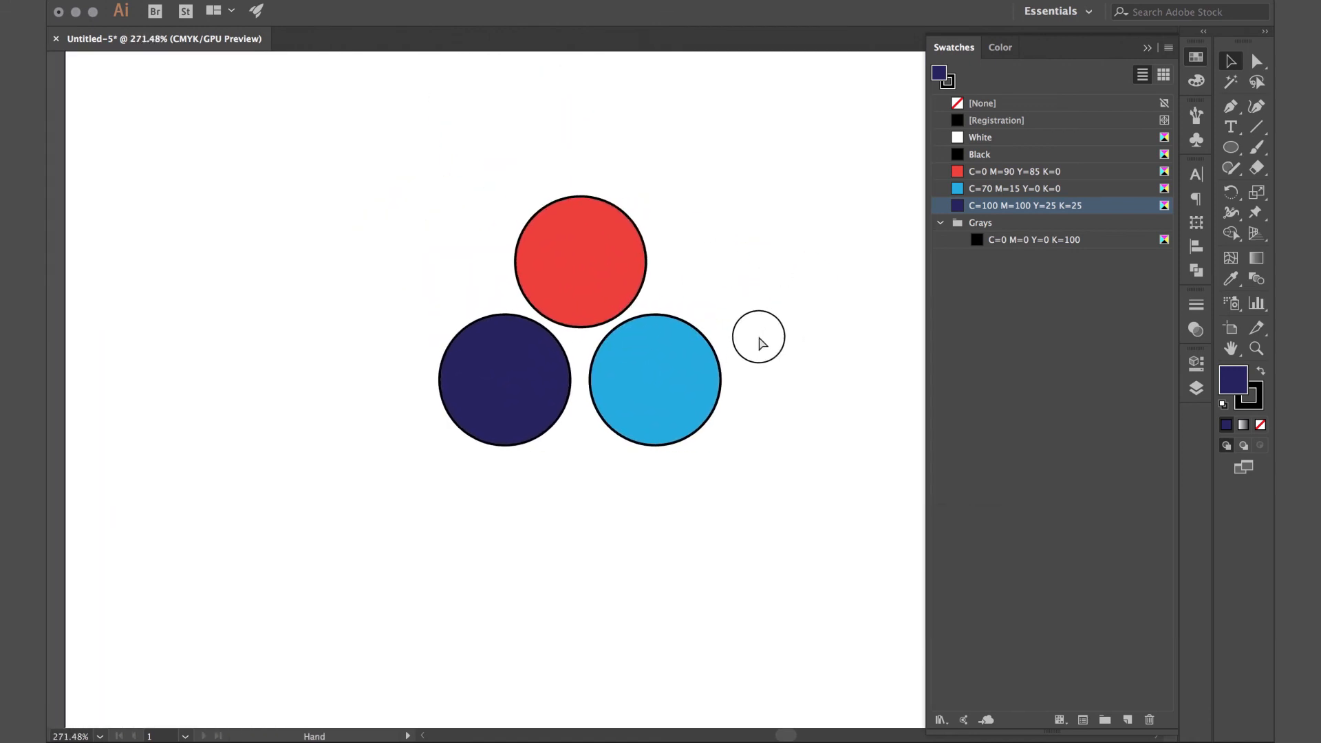
{"action": "left_click", "coordinate": [527, 363]}
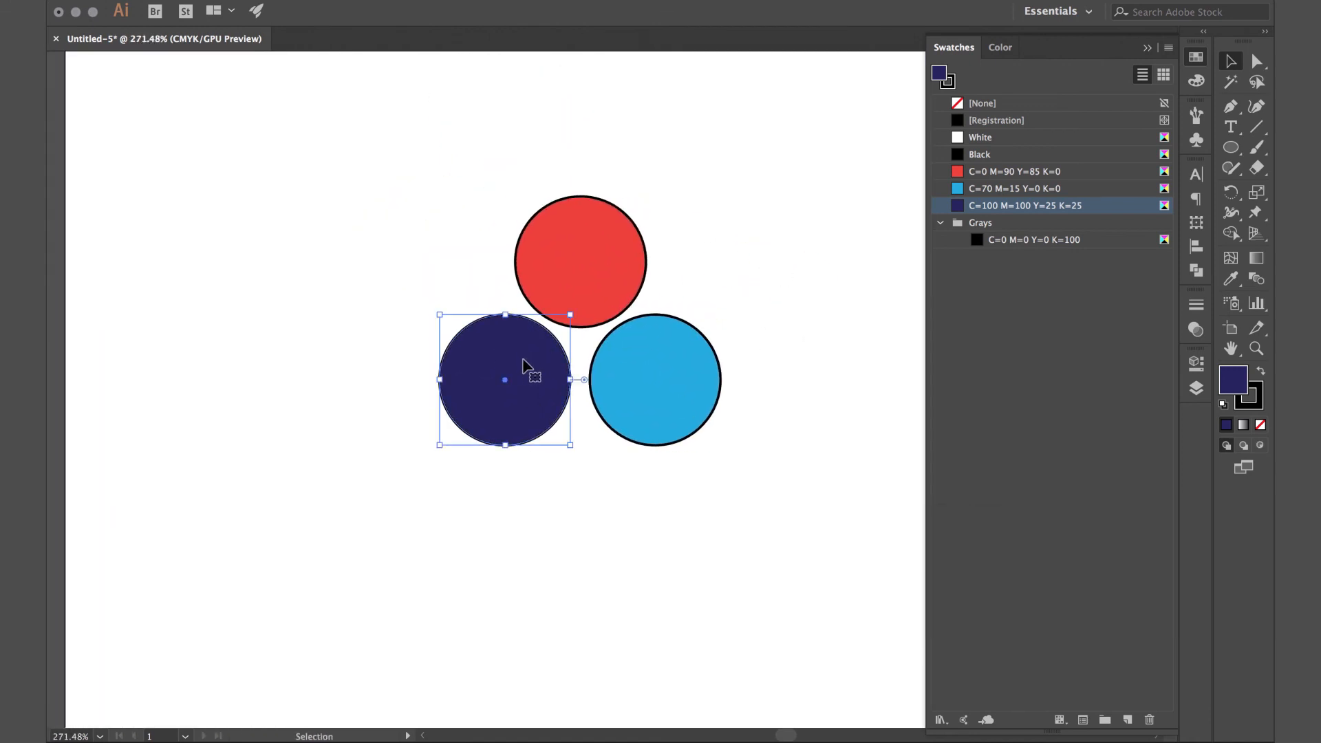
{"action": "left_click", "coordinate": [1100, 208]}
{"action": "double_click", "coordinate": [1099, 208]}
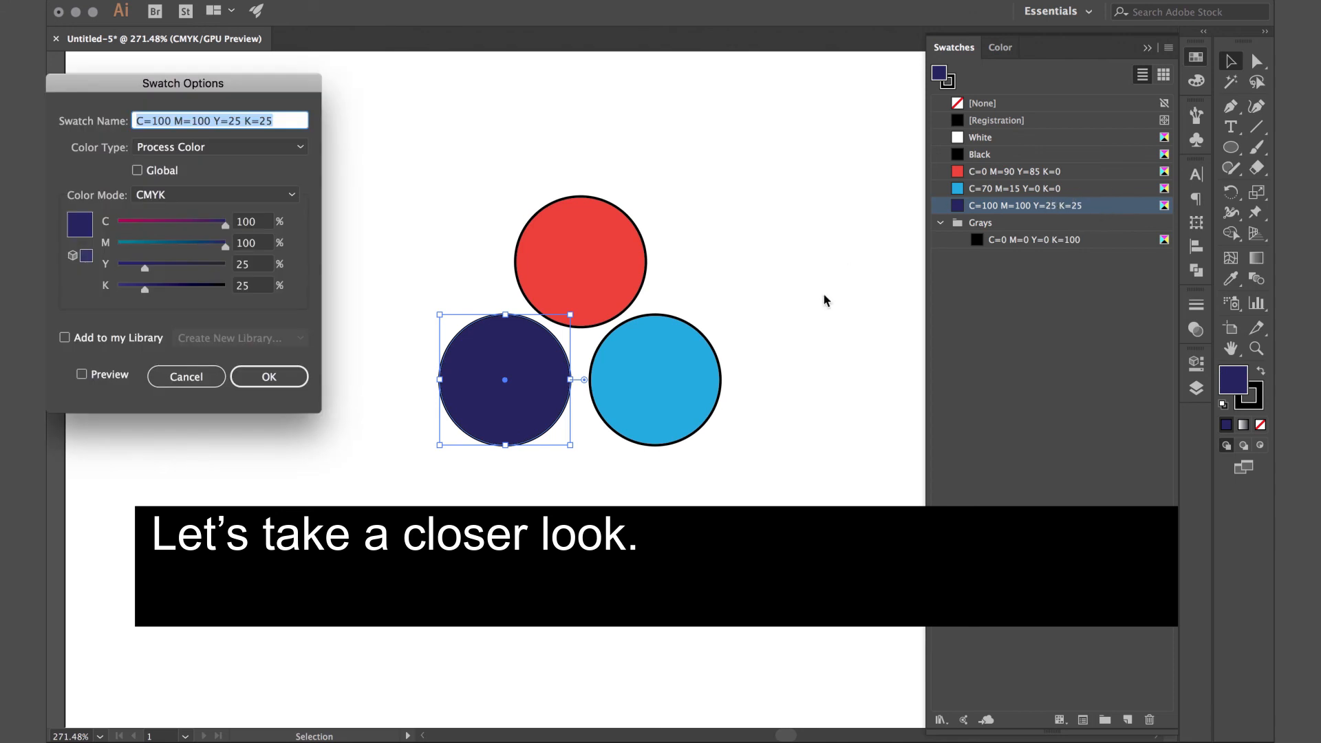
{"action": "left_click", "coordinate": [82, 374]}
{"action": "left_click_drag", "start_coordinate": [225, 225], "coordinate": [119, 225]}
{"action": "left_click", "coordinate": [239, 376]}
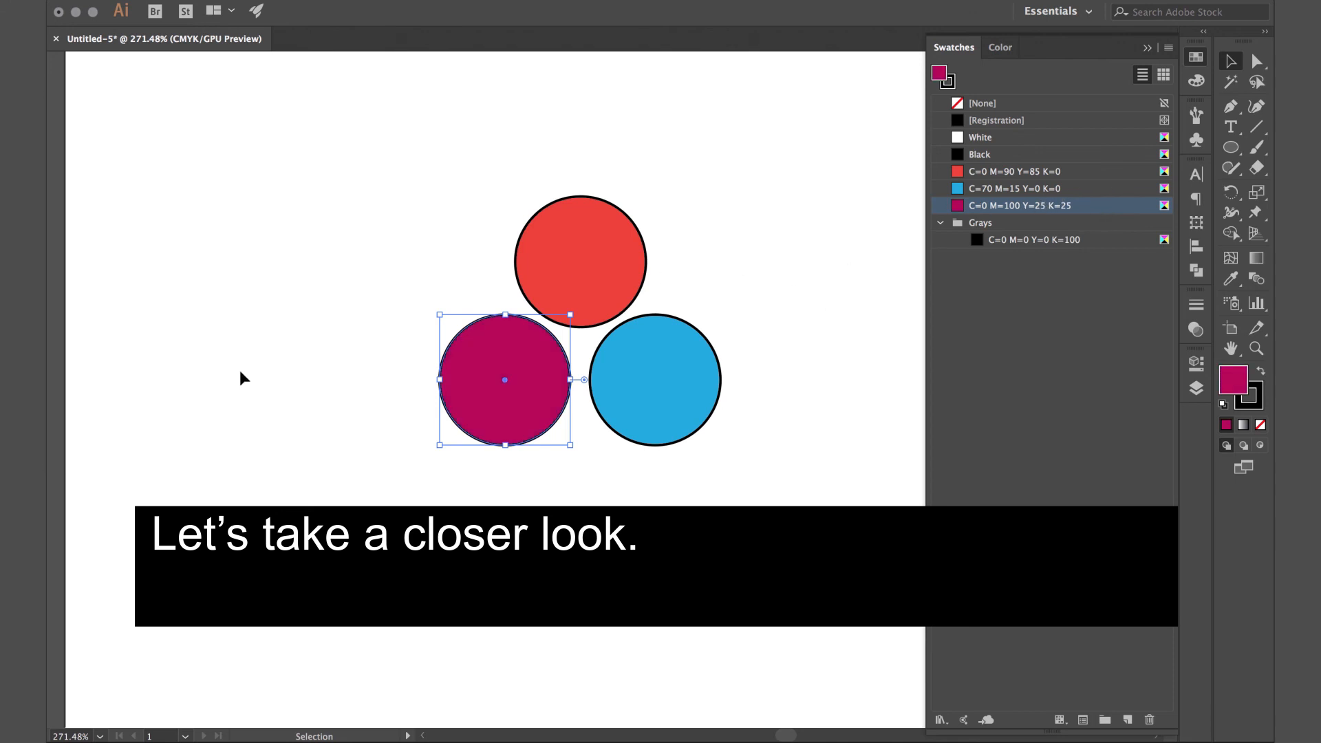
With no circle selected, edit the magenta-coloured swatch to C=100 M=0 Y=25 K=81.
{"action": "left_click", "coordinate": [399, 318]}
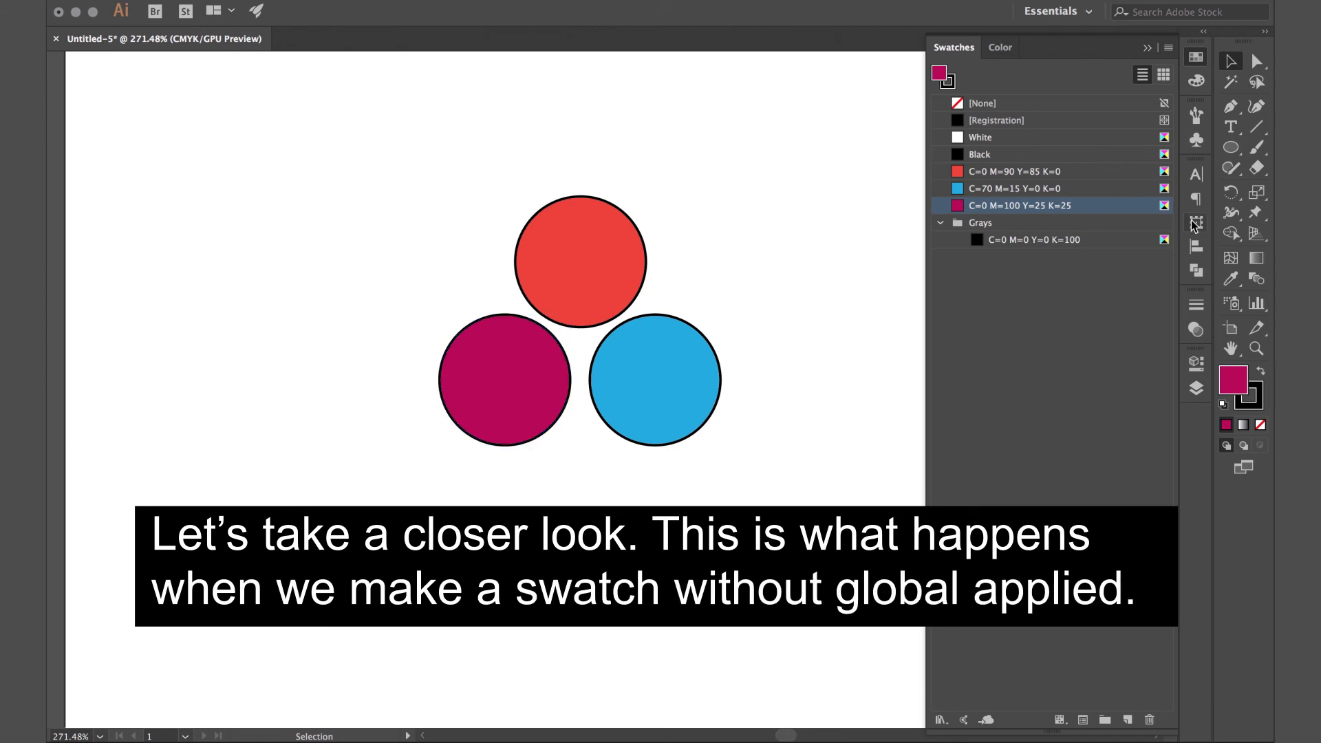
{"action": "double_click", "coordinate": [1123, 206]}
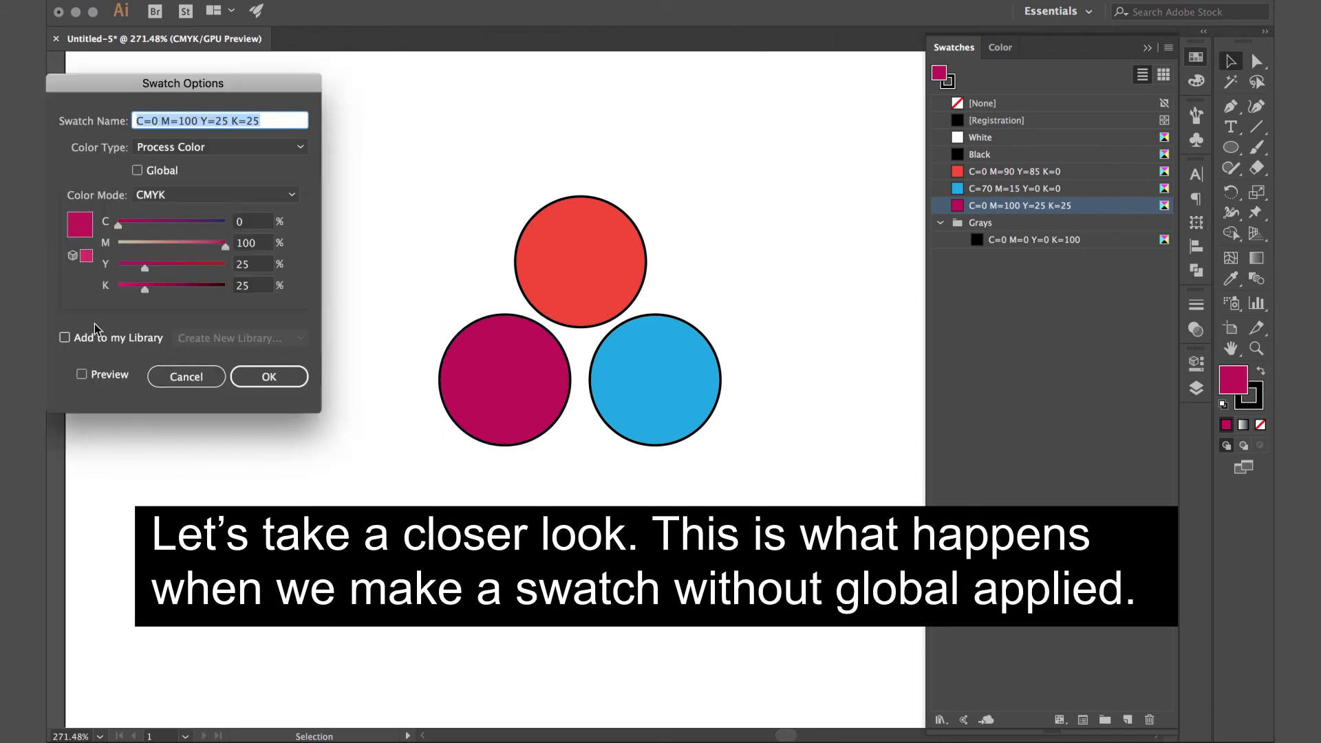
{"action": "left_click_drag", "start_coordinate": [151, 245], "coordinate": [226, 225]}
{"action": "left_click", "coordinate": [82, 374]}
{"action": "left_click_drag", "start_coordinate": [176, 293], "coordinate": [207, 295]}
{"action": "left_click", "coordinate": [268, 376]}
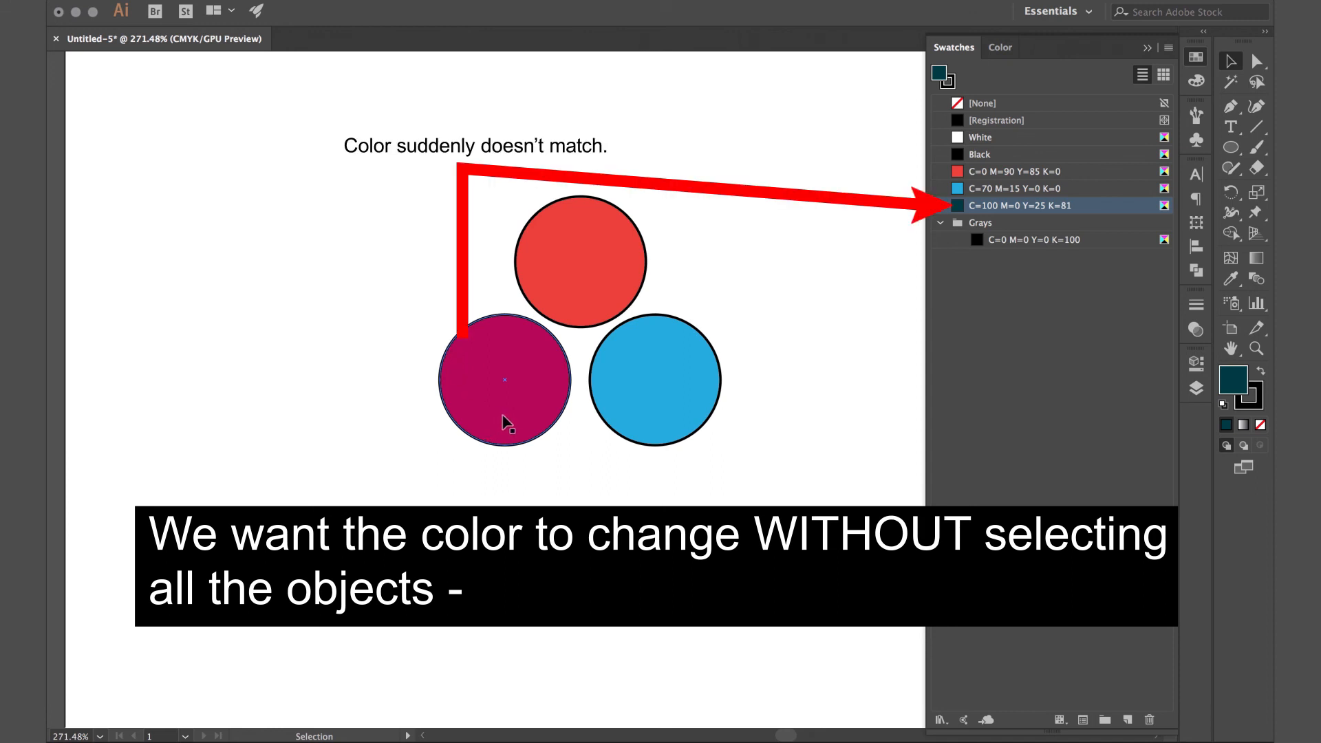
Select the circles one after another to check whether each fill still matches a swatch in the list.
{"action": "left_click", "coordinate": [538, 389]}
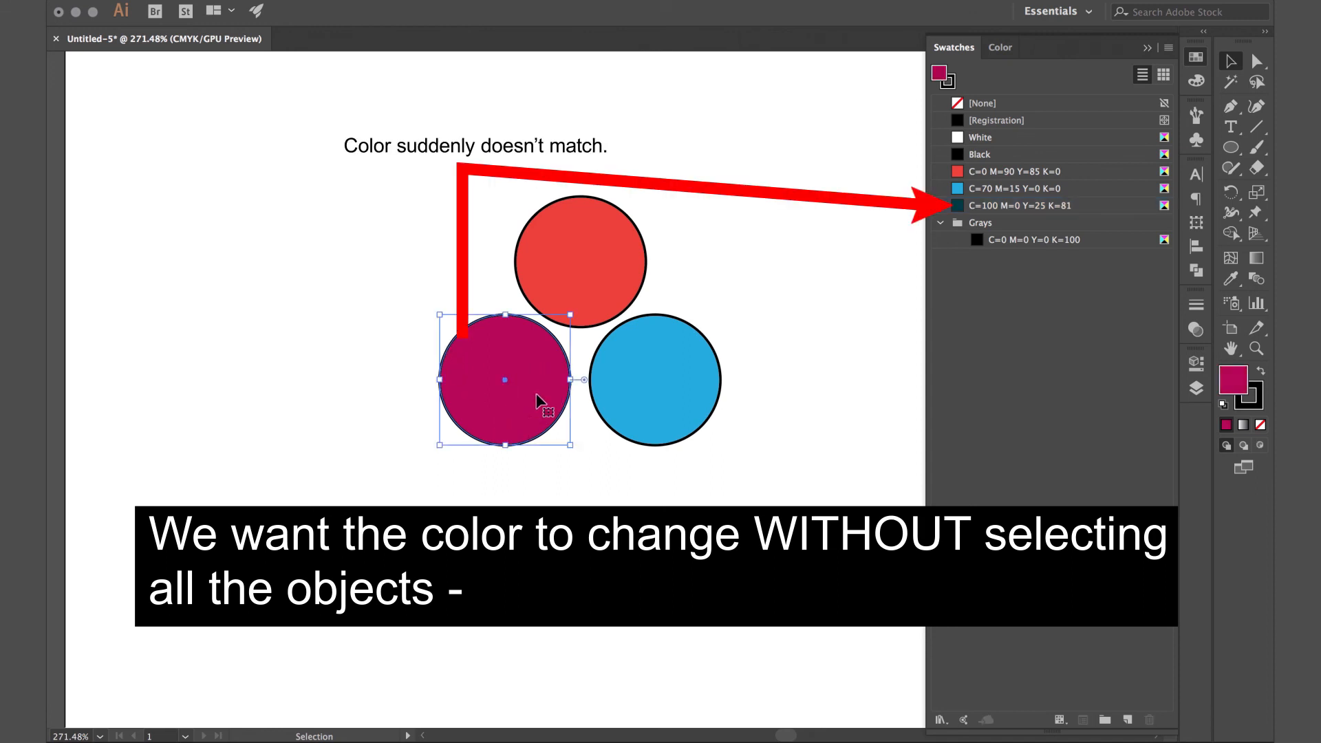
{"action": "left_click", "coordinate": [595, 307]}
{"action": "left_click", "coordinate": [640, 357]}
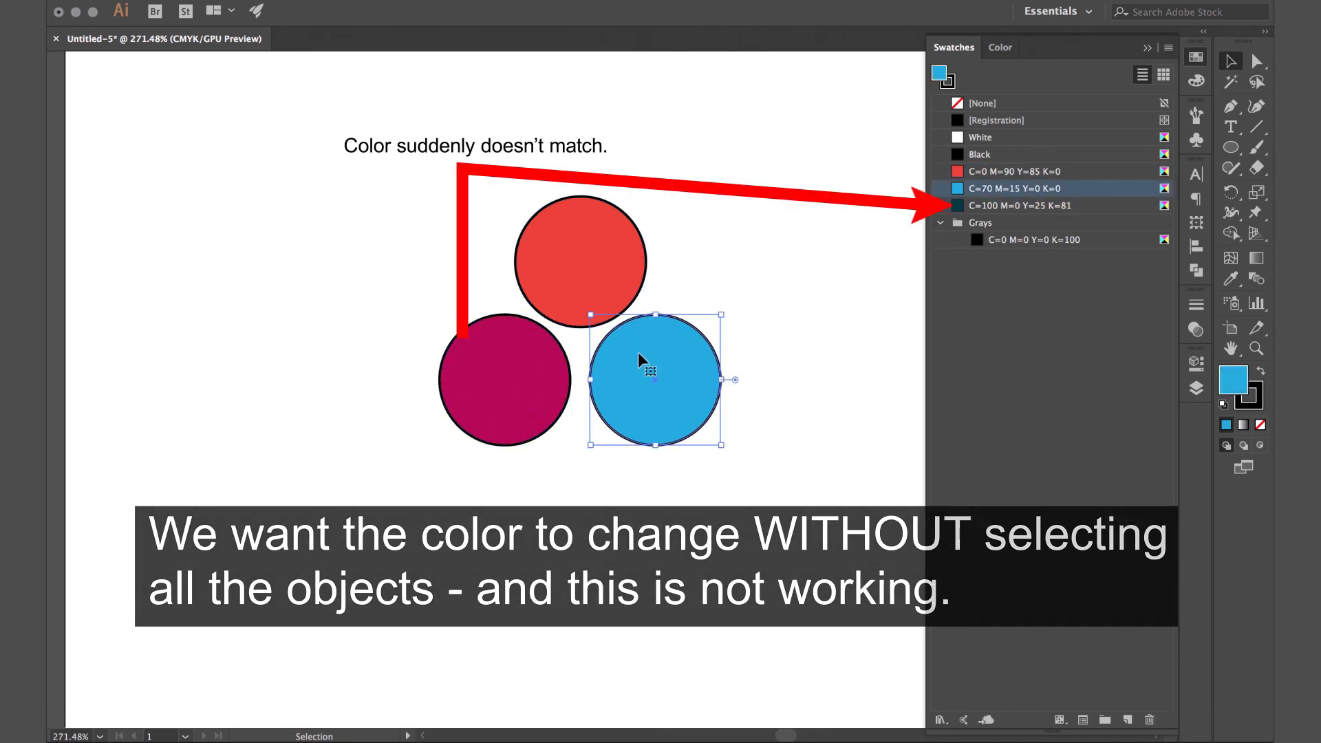
{"action": "left_click", "coordinate": [555, 385]}
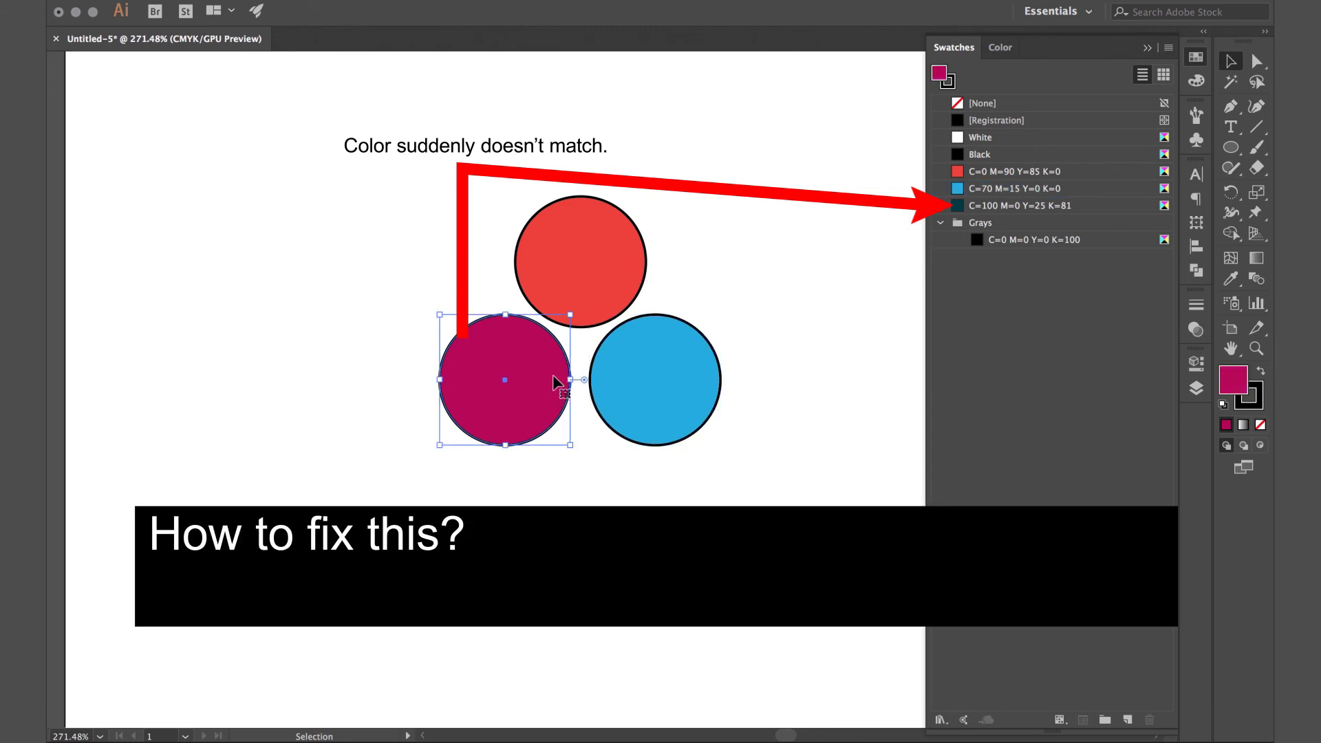
Fill the magenta circle with the swatch C=100 M=0 Y=25 K=81 and deselect it.
{"action": "left_click", "coordinate": [619, 267]}
{"action": "left_click", "coordinate": [546, 368]}
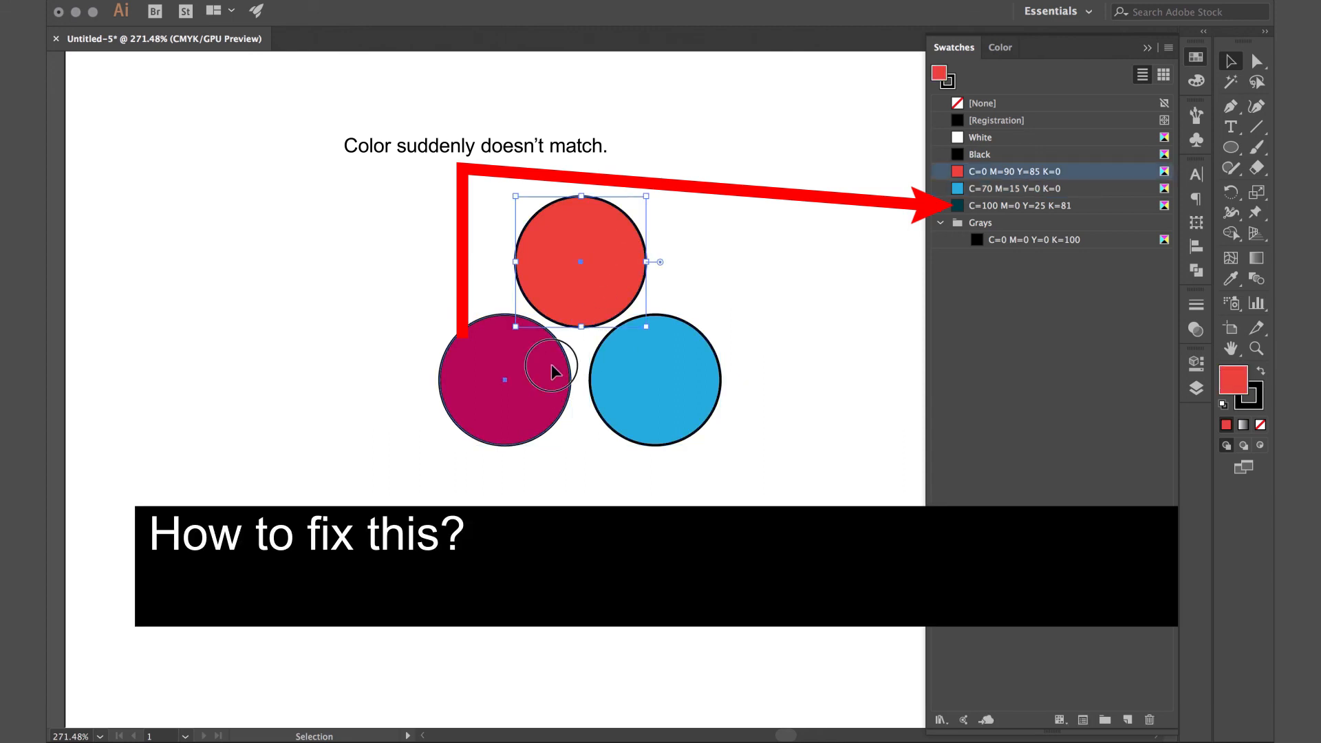
{"action": "left_click", "coordinate": [847, 381]}
{"action": "left_click", "coordinate": [569, 375]}
{"action": "left_click", "coordinate": [1041, 209]}
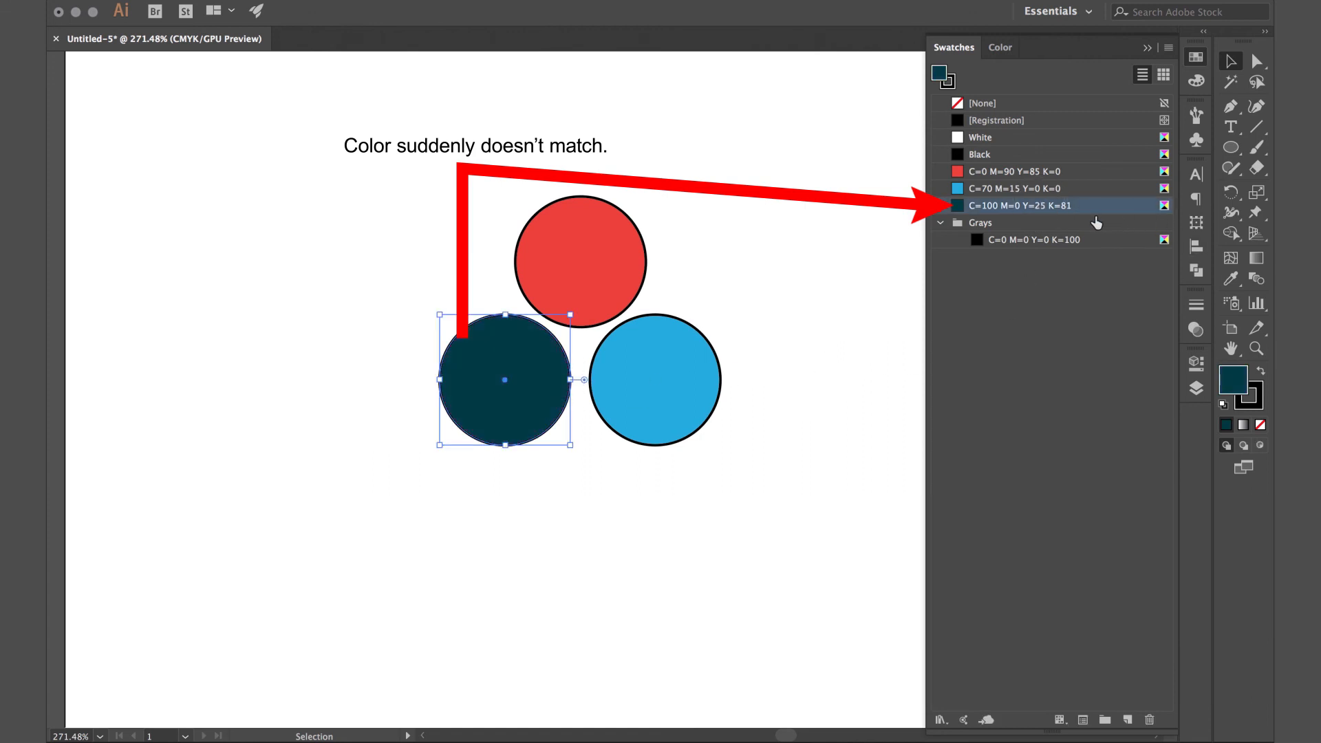
{"action": "left_click", "coordinate": [902, 322]}
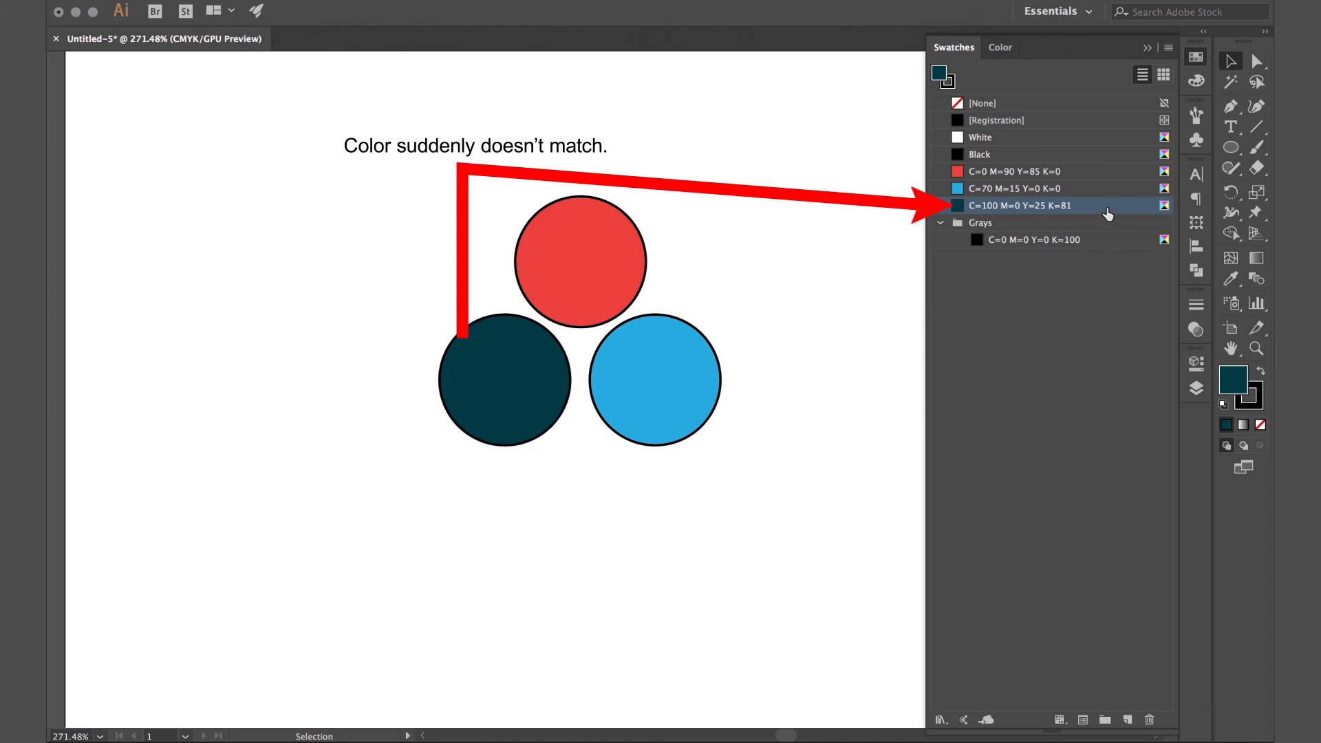
Fill the blue circle with the same C=100 M=0 Y=25 K=81 swatch and deselect it.
{"action": "left_click", "coordinate": [684, 414]}
{"action": "left_click", "coordinate": [999, 207]}
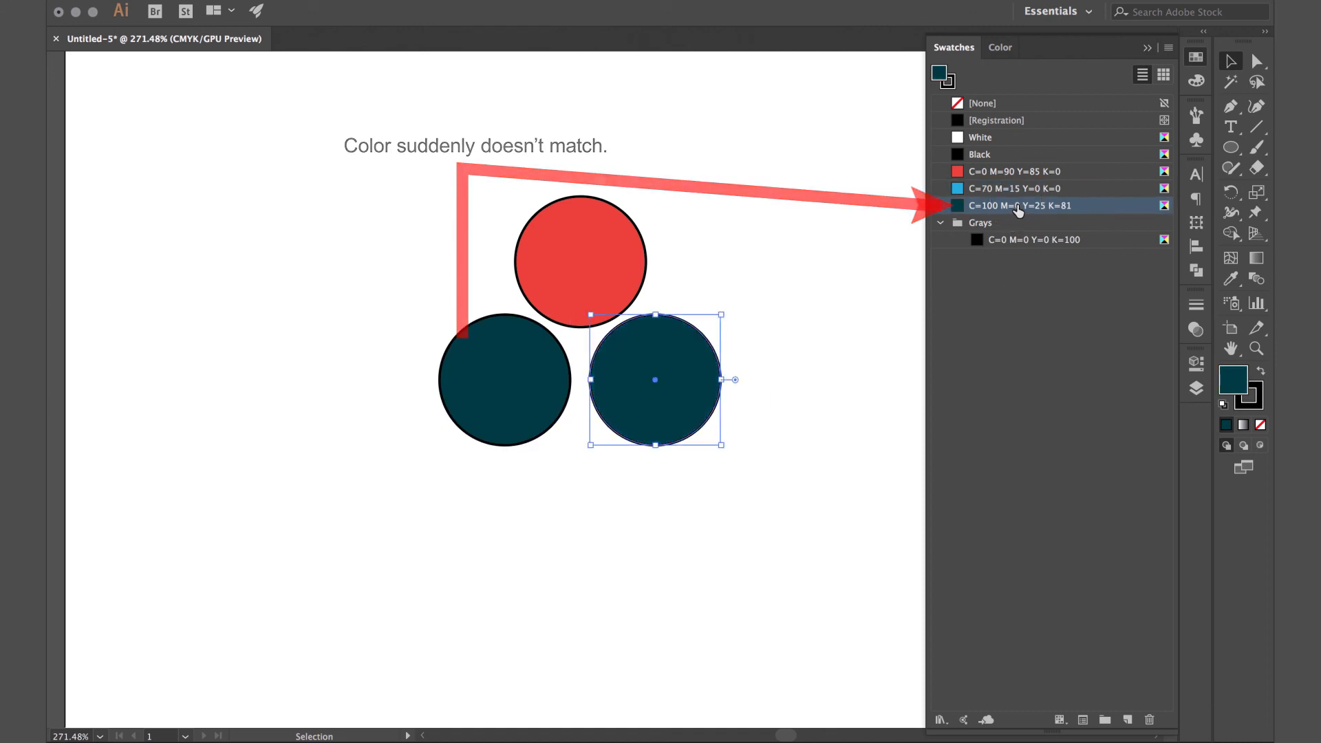
{"action": "left_click", "coordinate": [817, 392]}
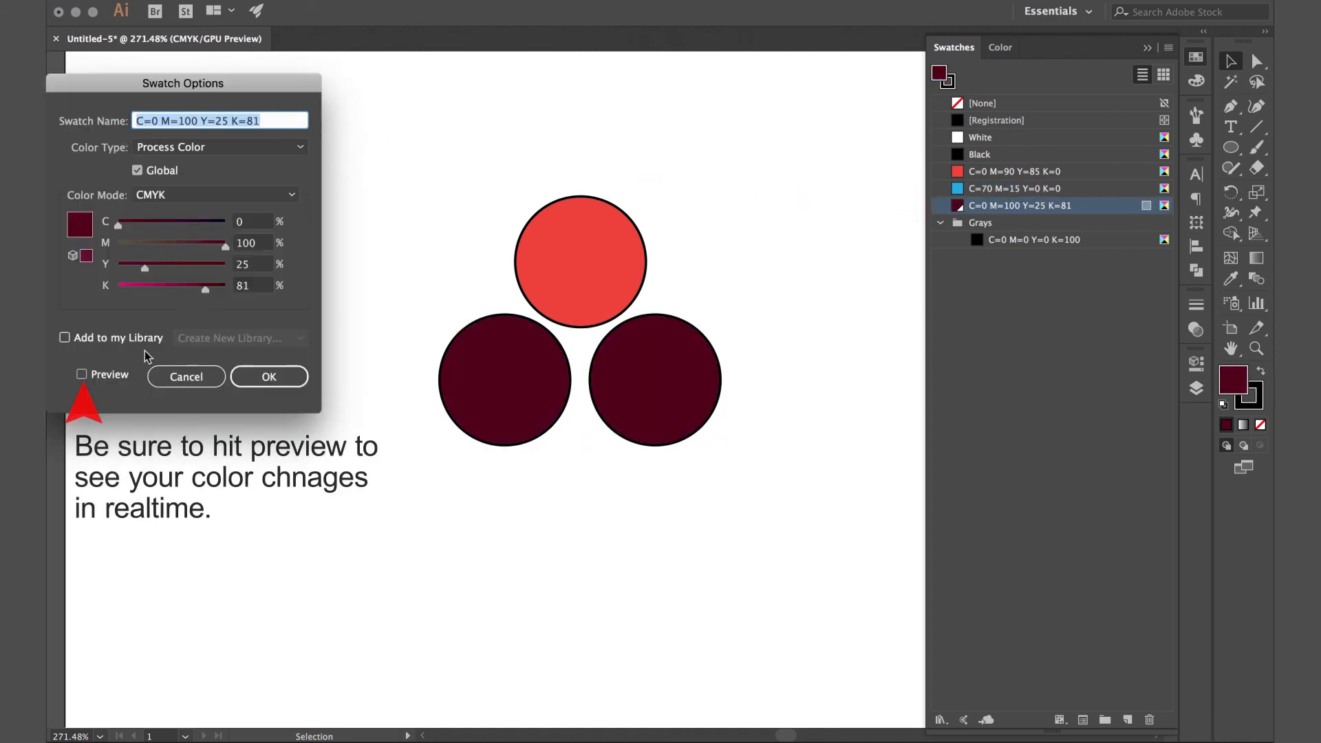
With preview on and no circle selected, edit the global swatch C=0 M=100 Y=25 K=81 to C=100 M=18 Y=25 K=0.
{"action": "left_click", "coordinate": [81, 374]}
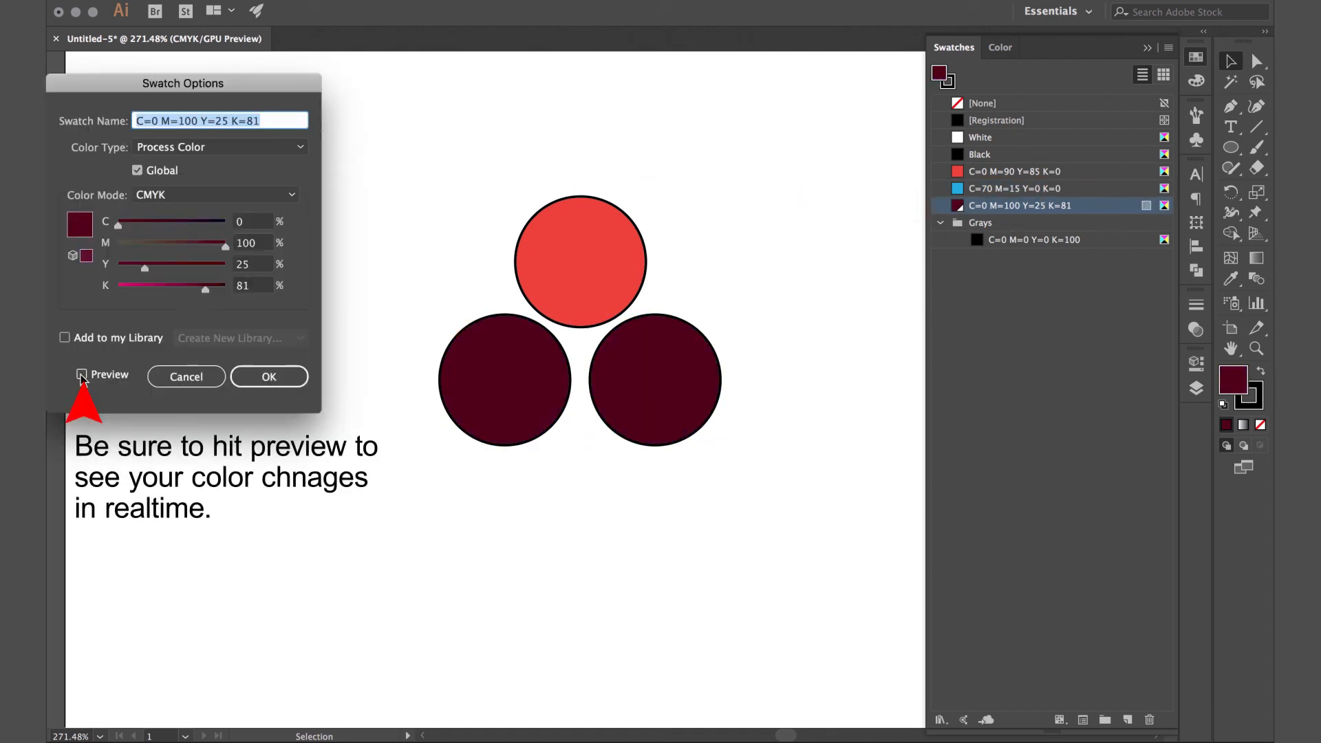
{"action": "left_click_drag", "start_coordinate": [205, 294], "coordinate": [114, 287]}
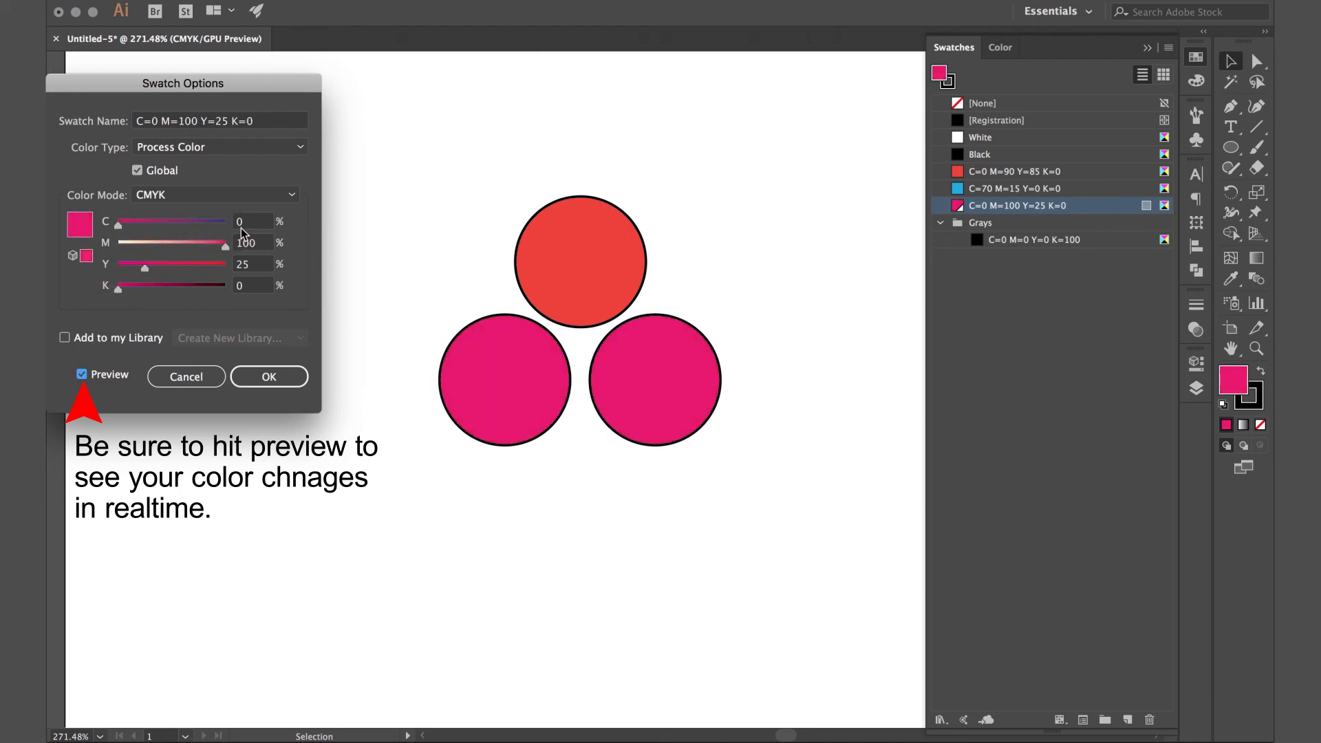
{"action": "mouse_move", "coordinate": [201, 221]}
{"action": "left_mouse_down"}
{"action": "mouse_move", "coordinate": [225, 222]}
{"action": "mouse_move", "coordinate": [215, 247]}
{"action": "mouse_move", "coordinate": [199, 247]}
{"action": "left_mouse_up"}
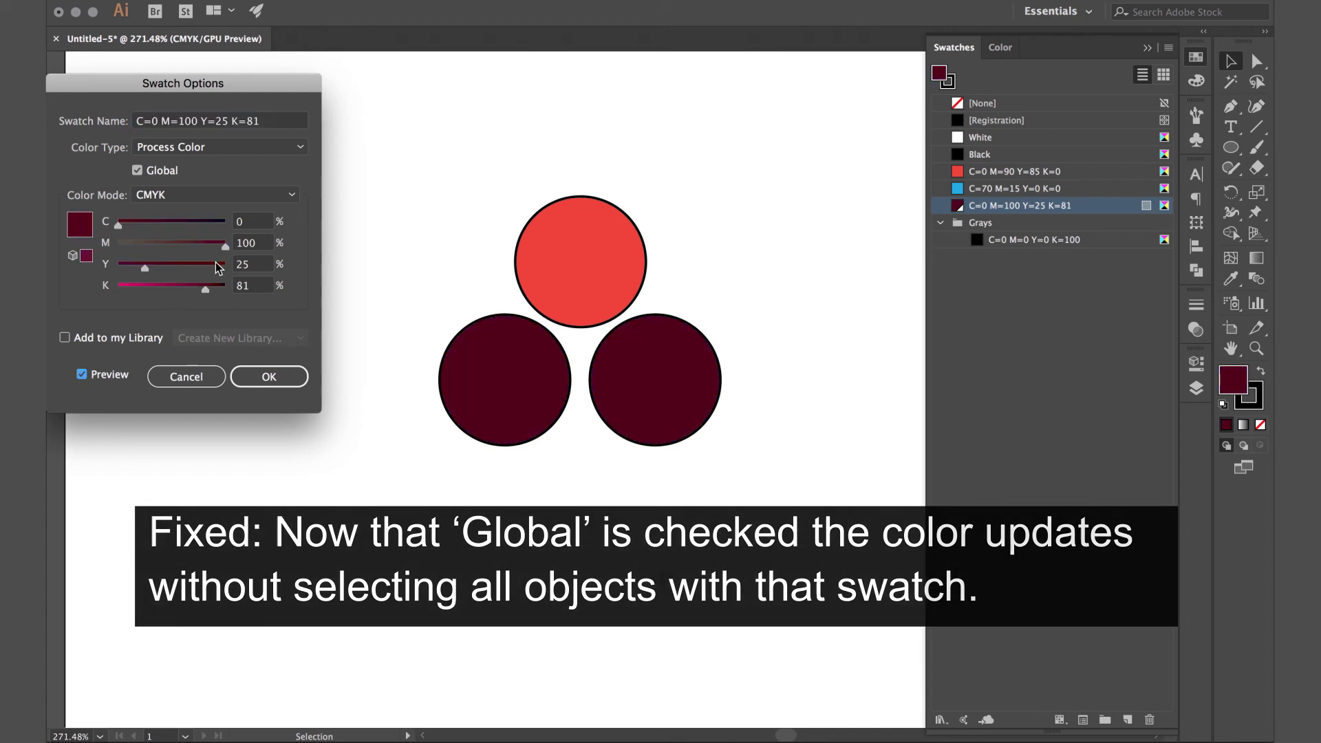
{"action": "left_click_drag", "start_coordinate": [204, 288], "coordinate": [114, 289]}
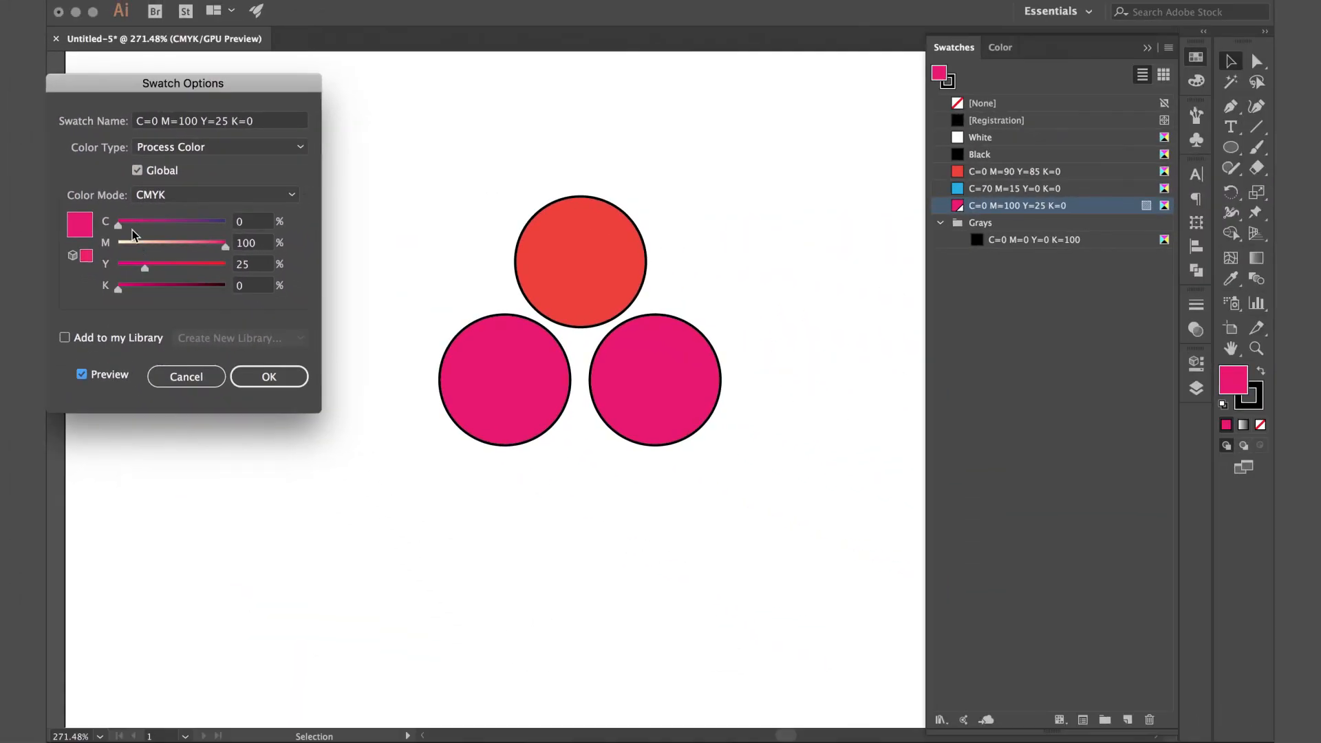
{"action": "left_click_drag", "start_coordinate": [214, 225], "coordinate": [145, 249]}
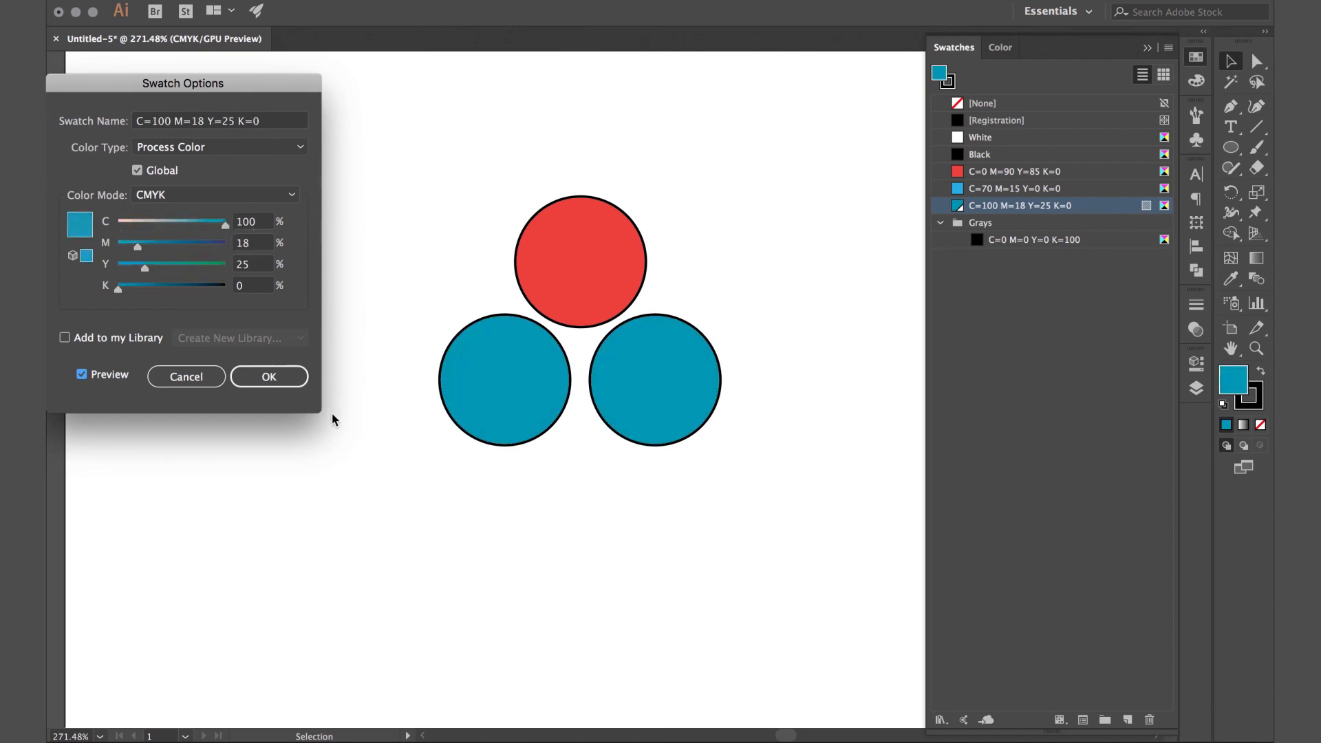
{"action": "left_click", "coordinate": [269, 376]}
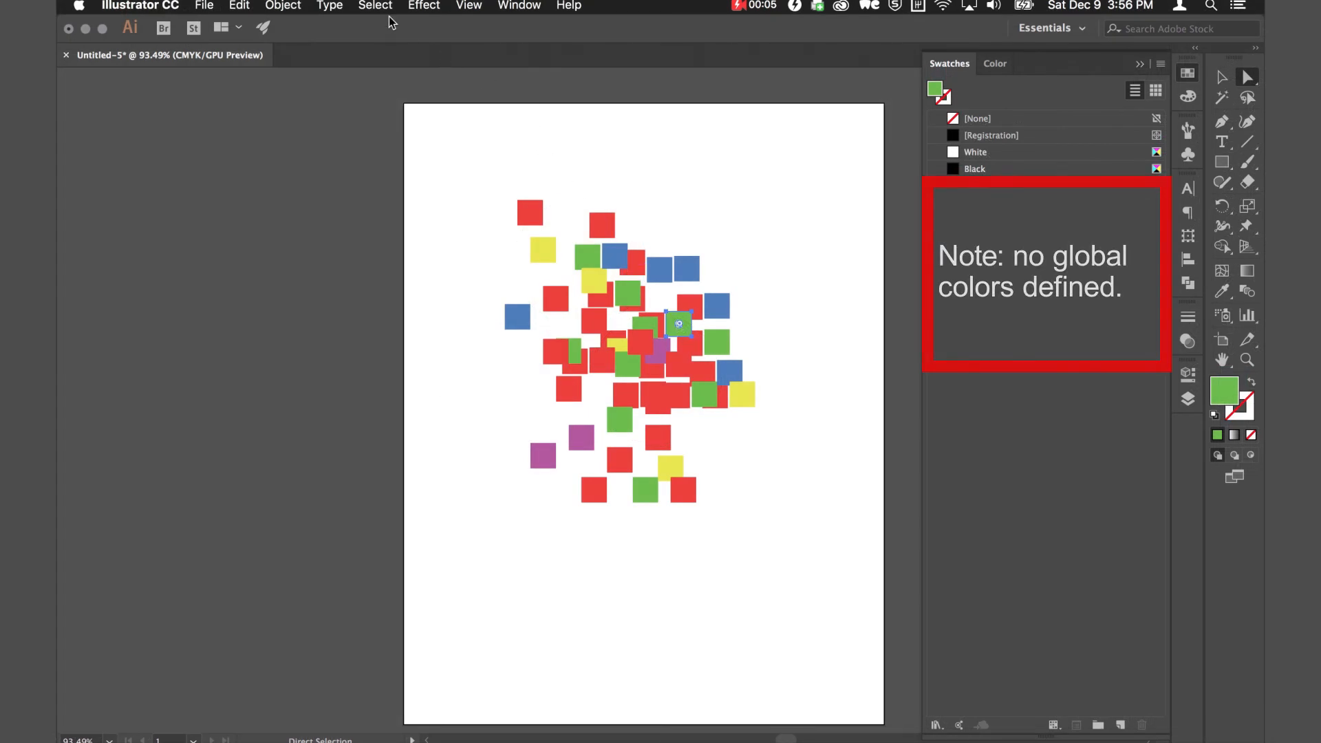
Select all squares that have the same fill and stroke as the selected green square.
{"action": "left_click", "coordinate": [375, 5]}
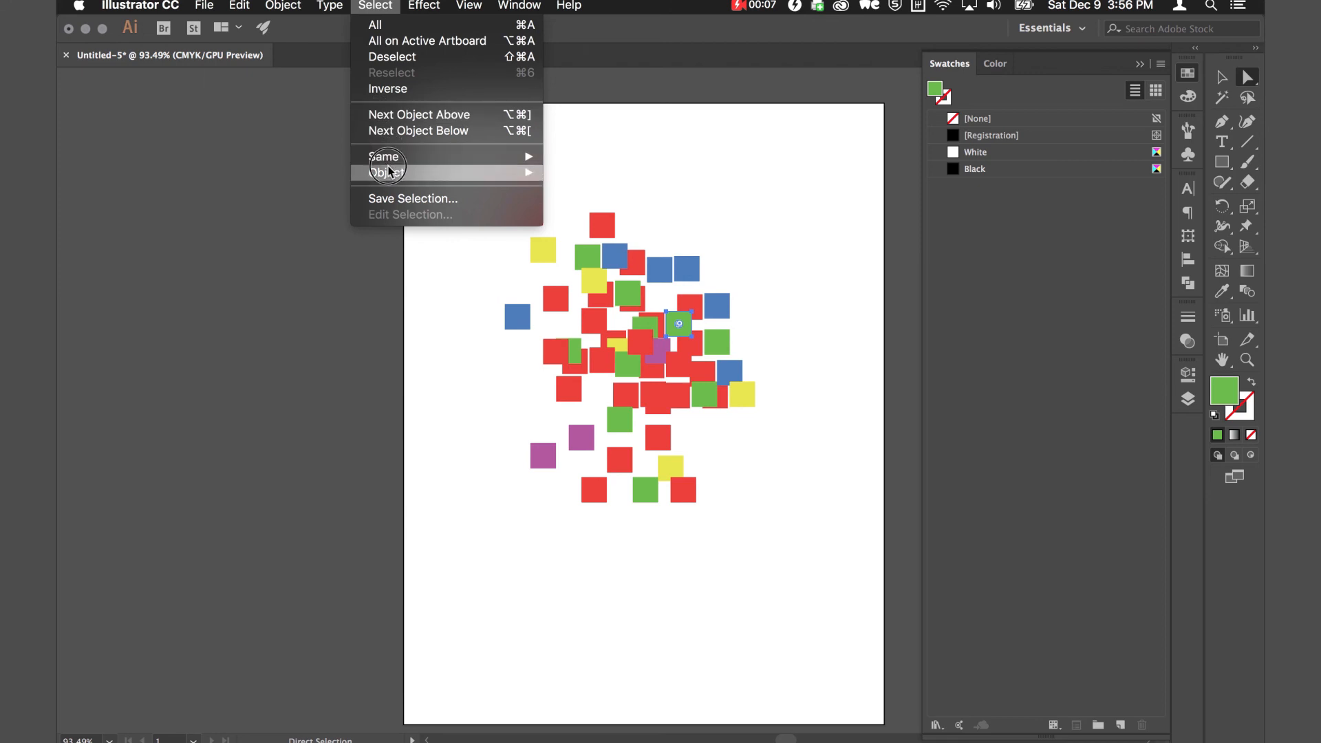
{"action": "mouse_move", "coordinate": [392, 157]}
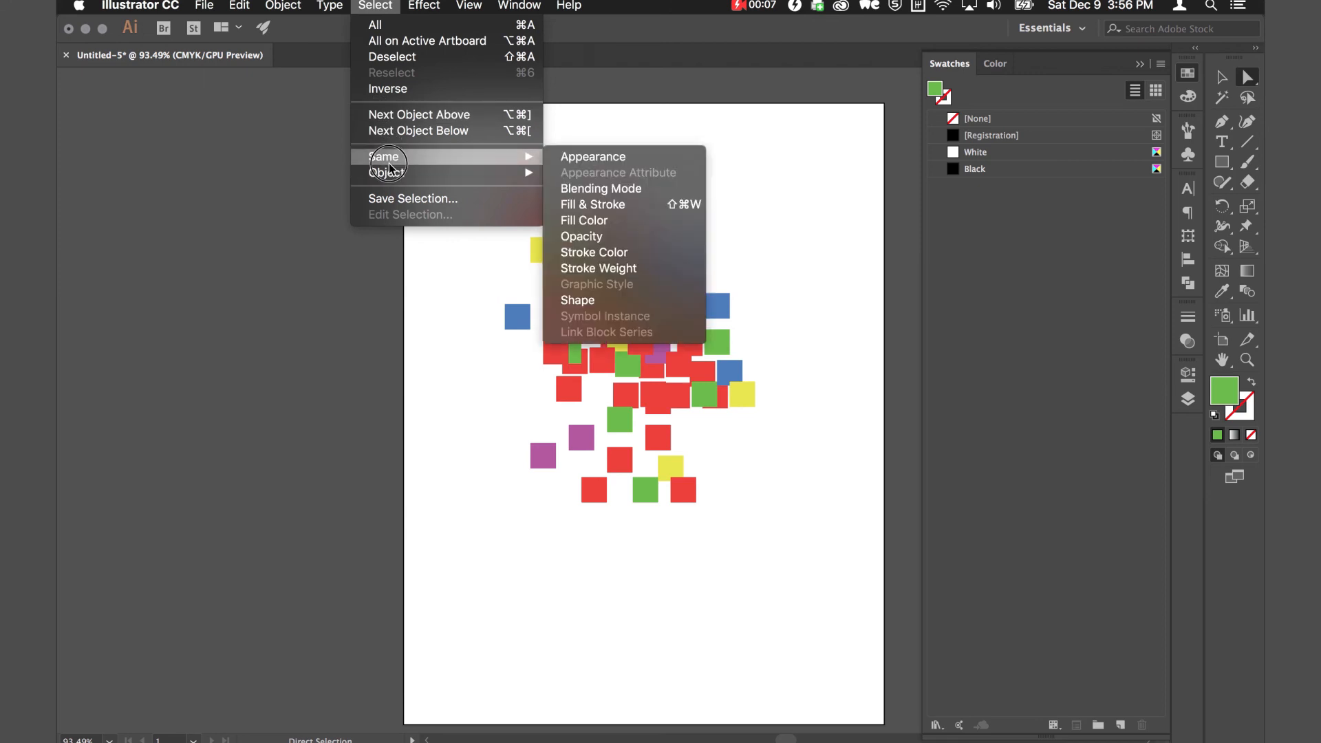
{"action": "left_click", "coordinate": [584, 204]}
Recolour the selected green squares to light cyan, about C=53 M=0 Y=10 K=0, and save that fill as a new global CMYK swatch.
{"action": "double_click", "coordinate": [1222, 403]}
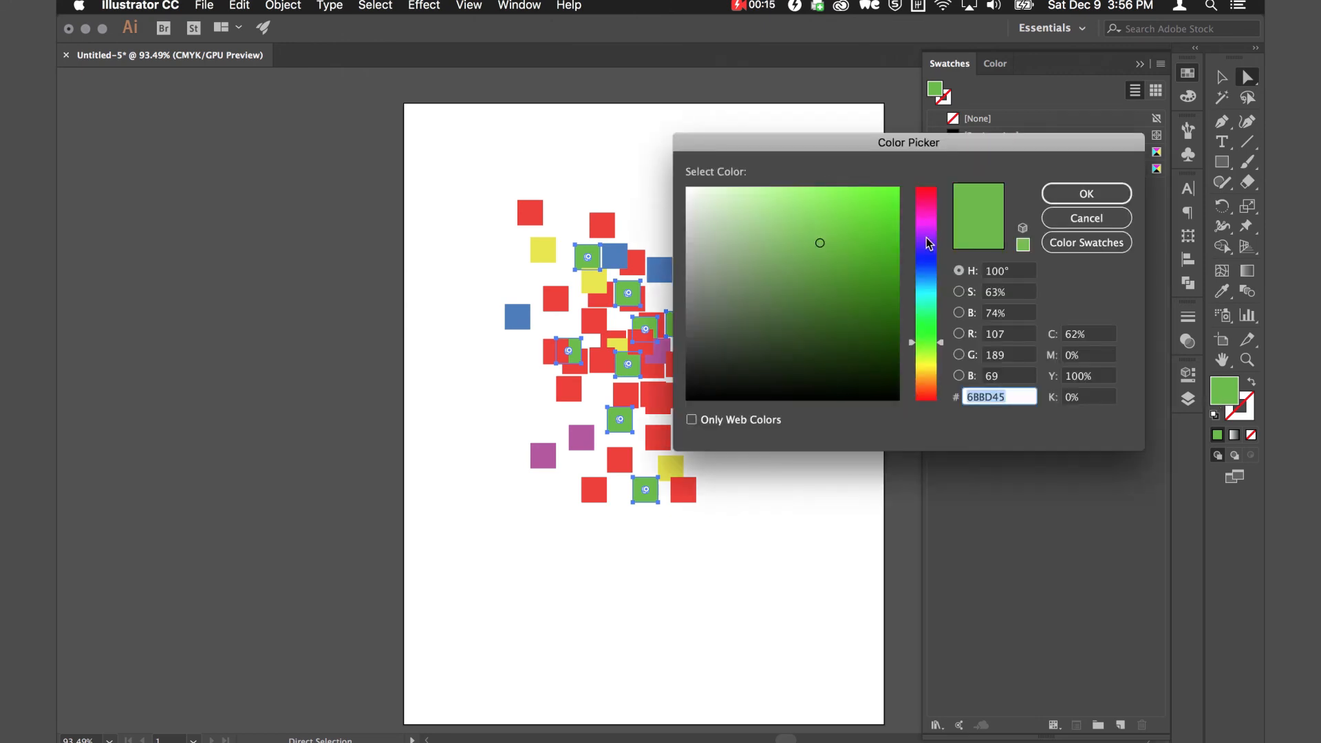
{"action": "left_click_drag", "start_coordinate": [998, 303], "coordinate": [993, 253]}
{"action": "left_click", "coordinate": [979, 150]}
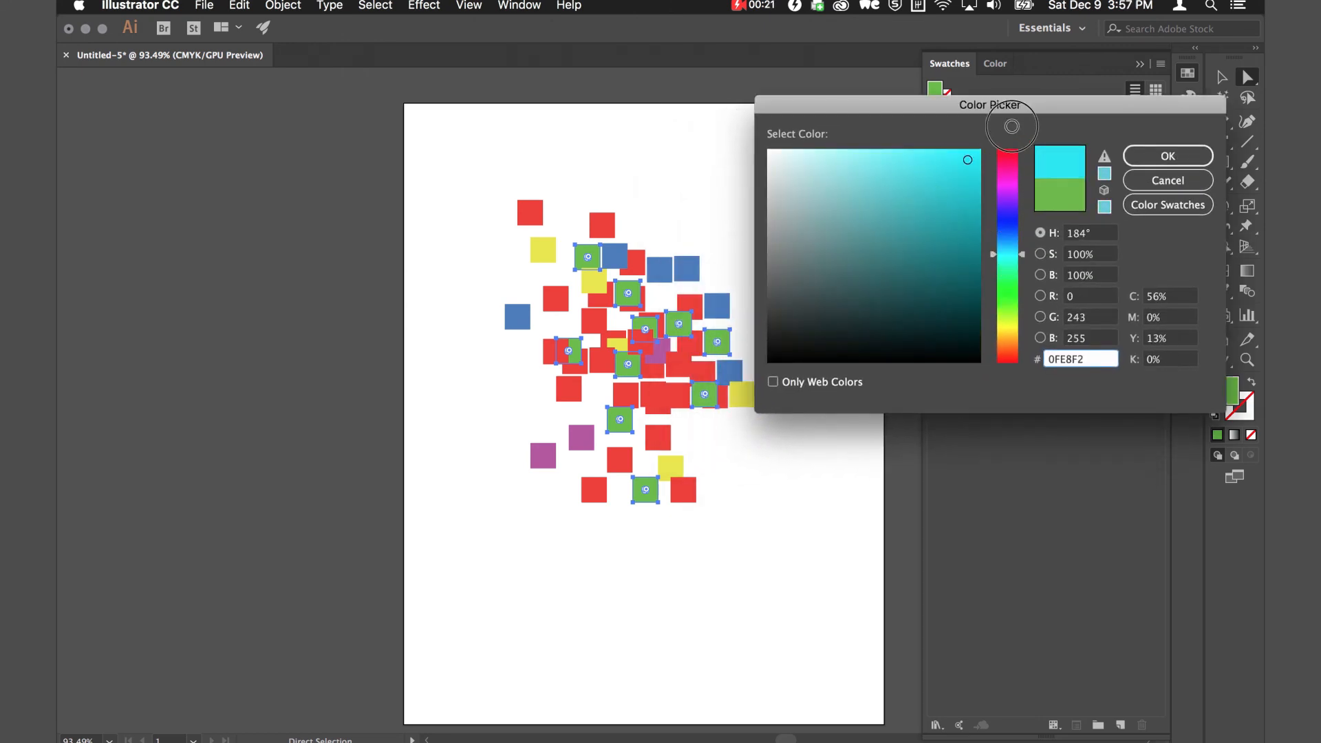
{"action": "left_click", "coordinate": [1189, 161]}
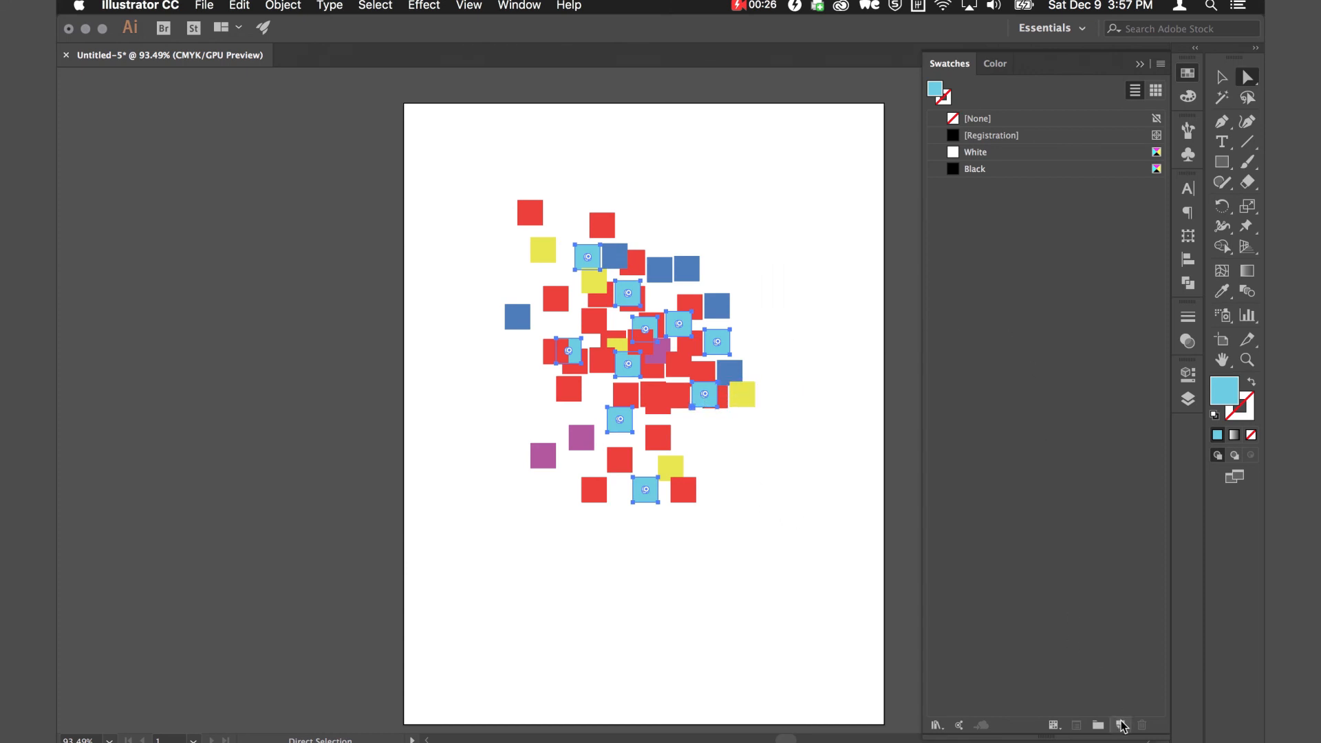
{"action": "left_click", "coordinate": [1120, 725]}
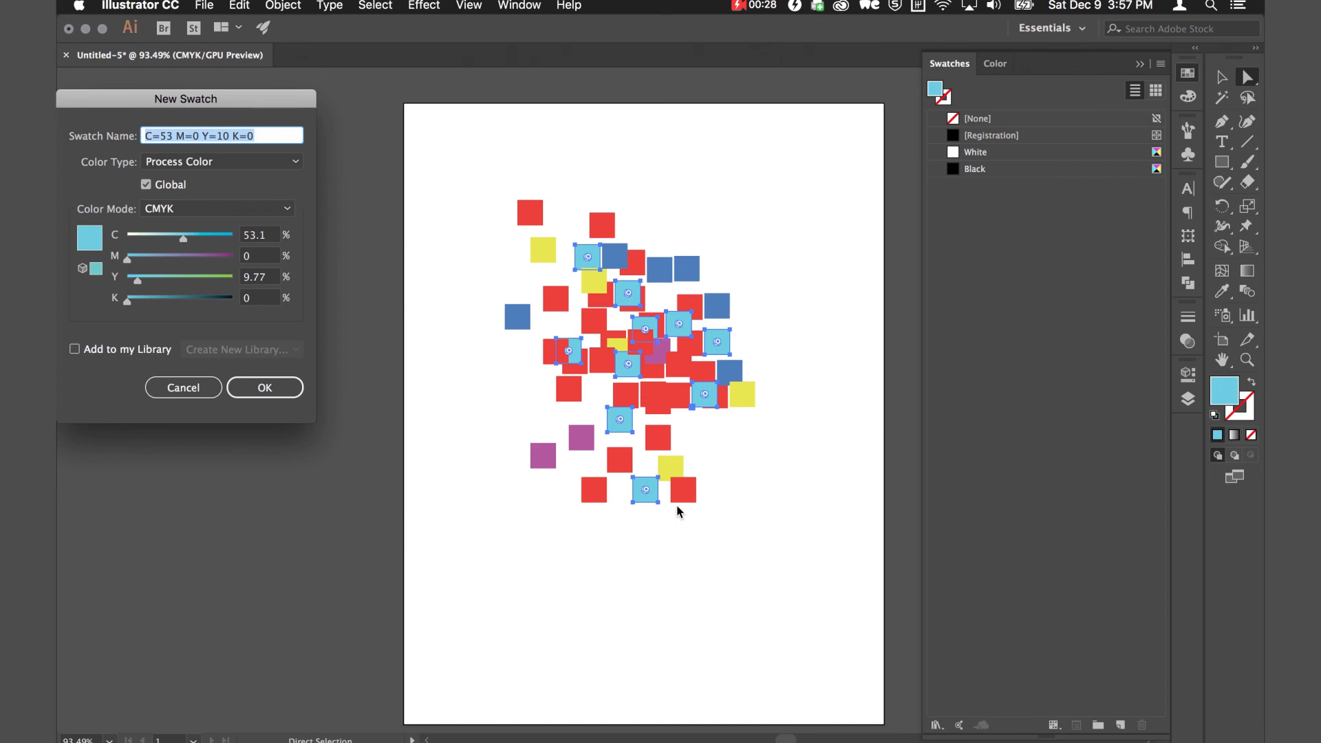
{"action": "key", "text": "Return"}
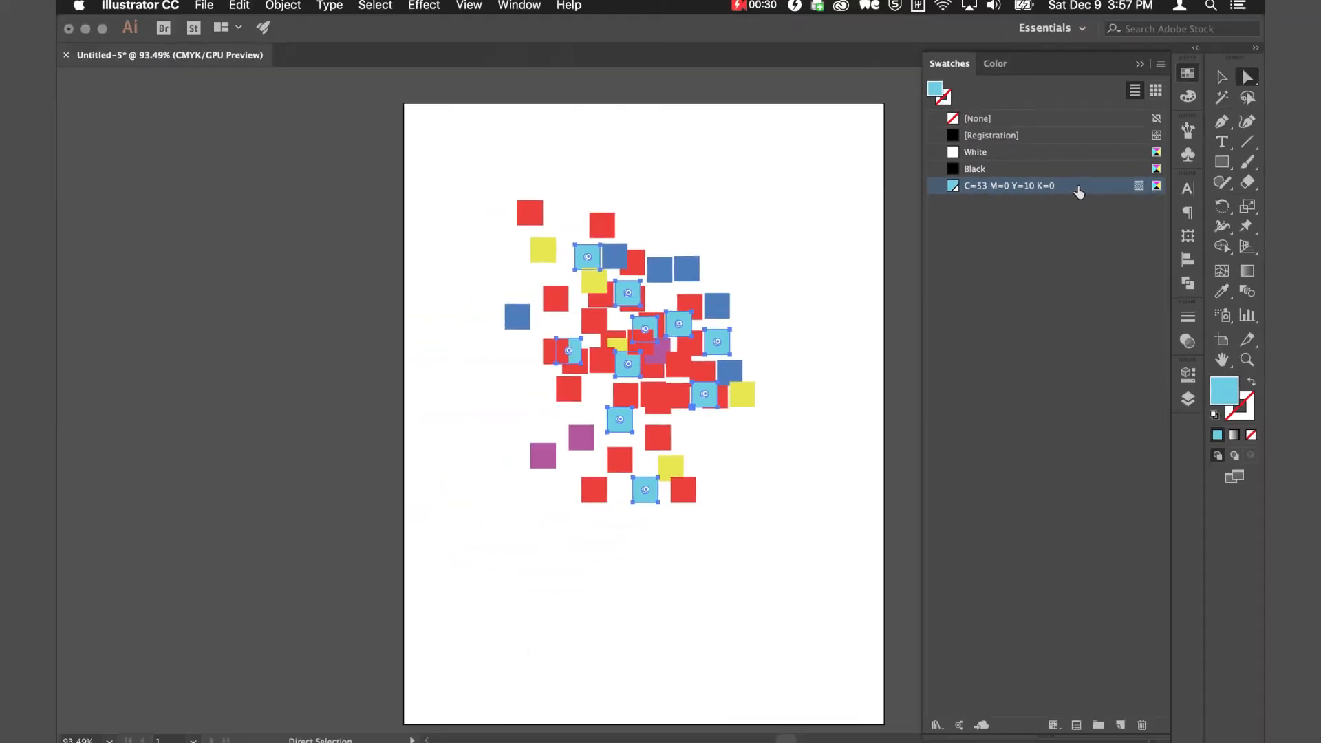
Set the new global cyan swatch's magenta to 70% and deselect the squares.
{"action": "double_click", "coordinate": [1080, 190]}
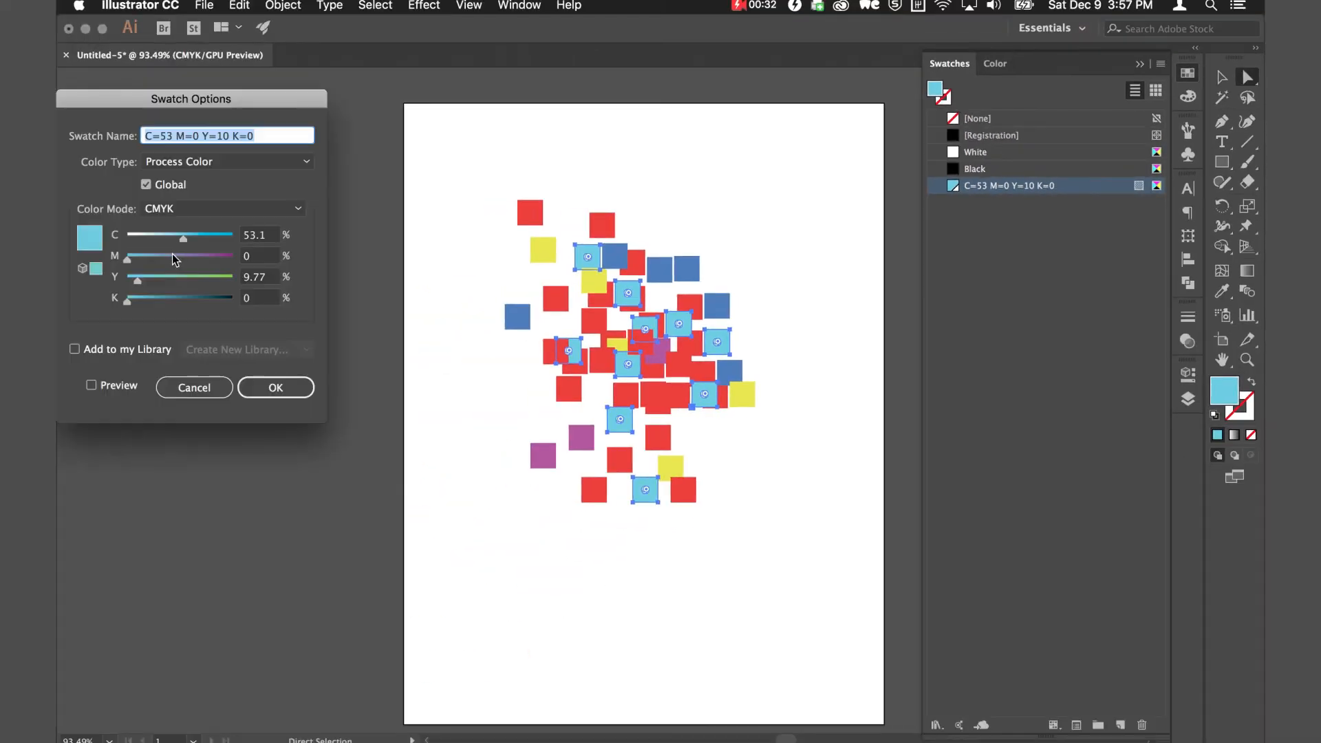
{"action": "left_click_drag", "start_coordinate": [165, 260], "coordinate": [201, 259]}
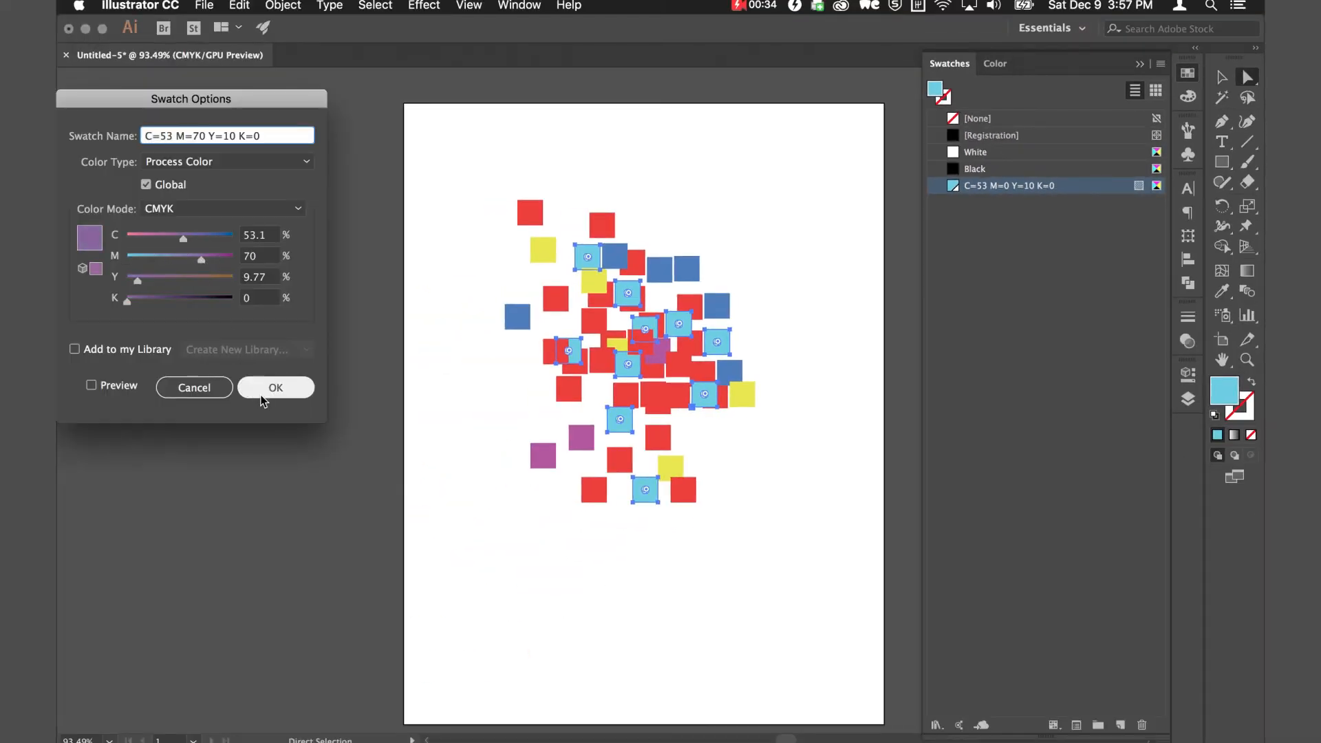
{"action": "left_click", "coordinate": [264, 388]}
{"action": "left_click", "coordinate": [442, 423]}
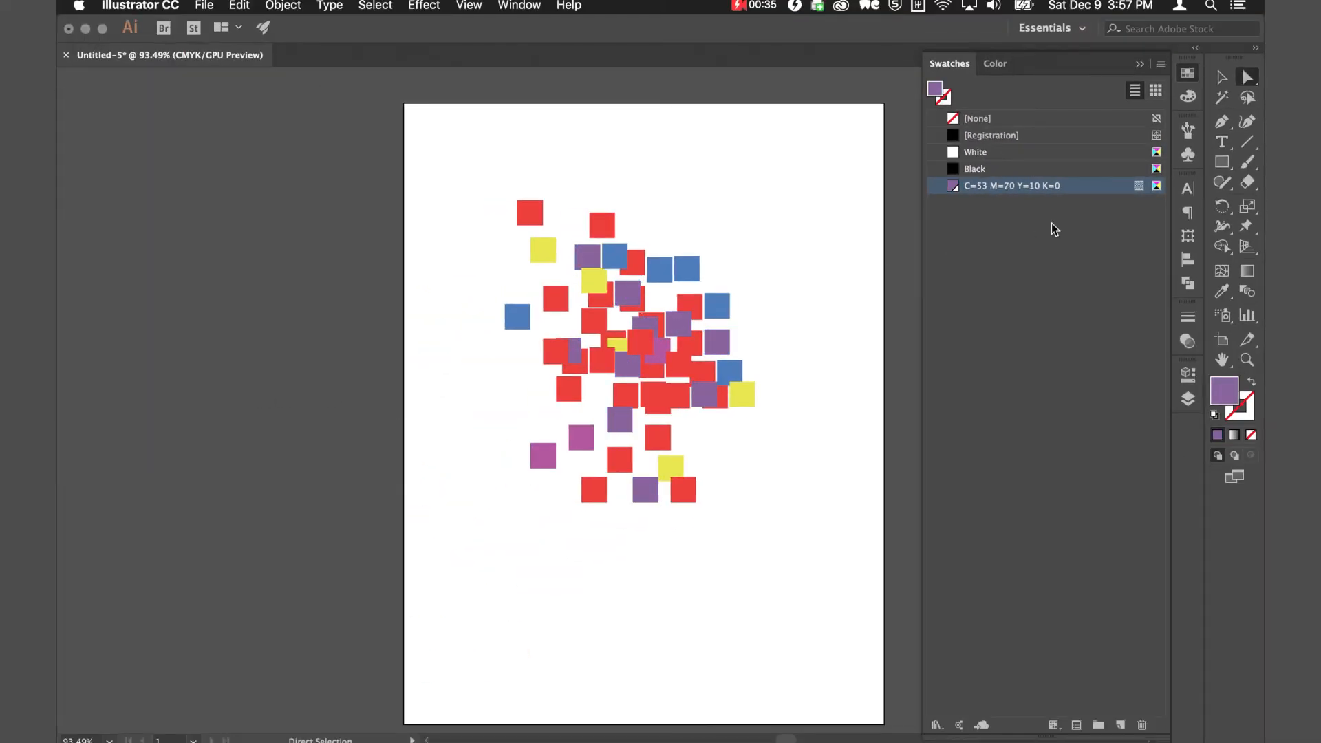
With nothing selected, edit the global swatch C=53 M=70 Y=10 K=0 to C=80 M=17 Y=10 K=0.
{"action": "double_click", "coordinate": [1096, 187]}
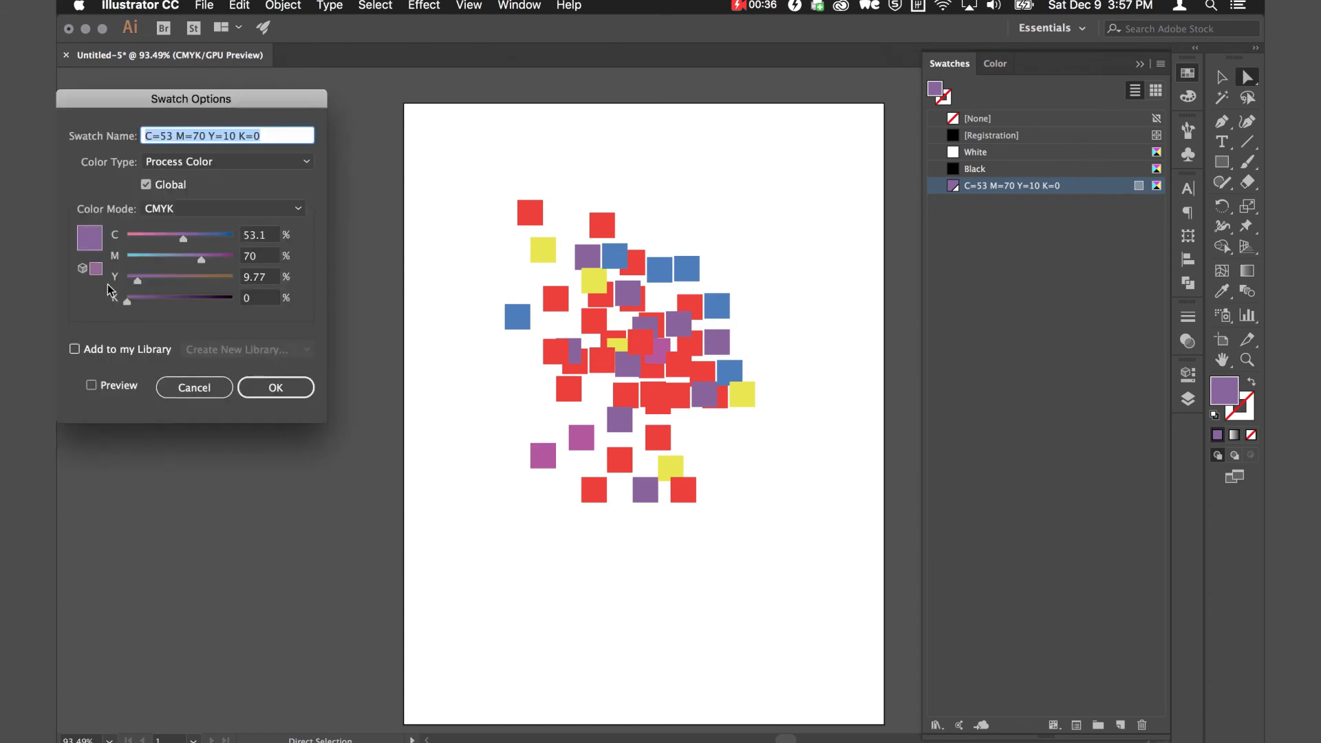
{"action": "left_click_drag", "start_coordinate": [183, 238], "coordinate": [141, 266]}
{"action": "left_click", "coordinate": [273, 389]}
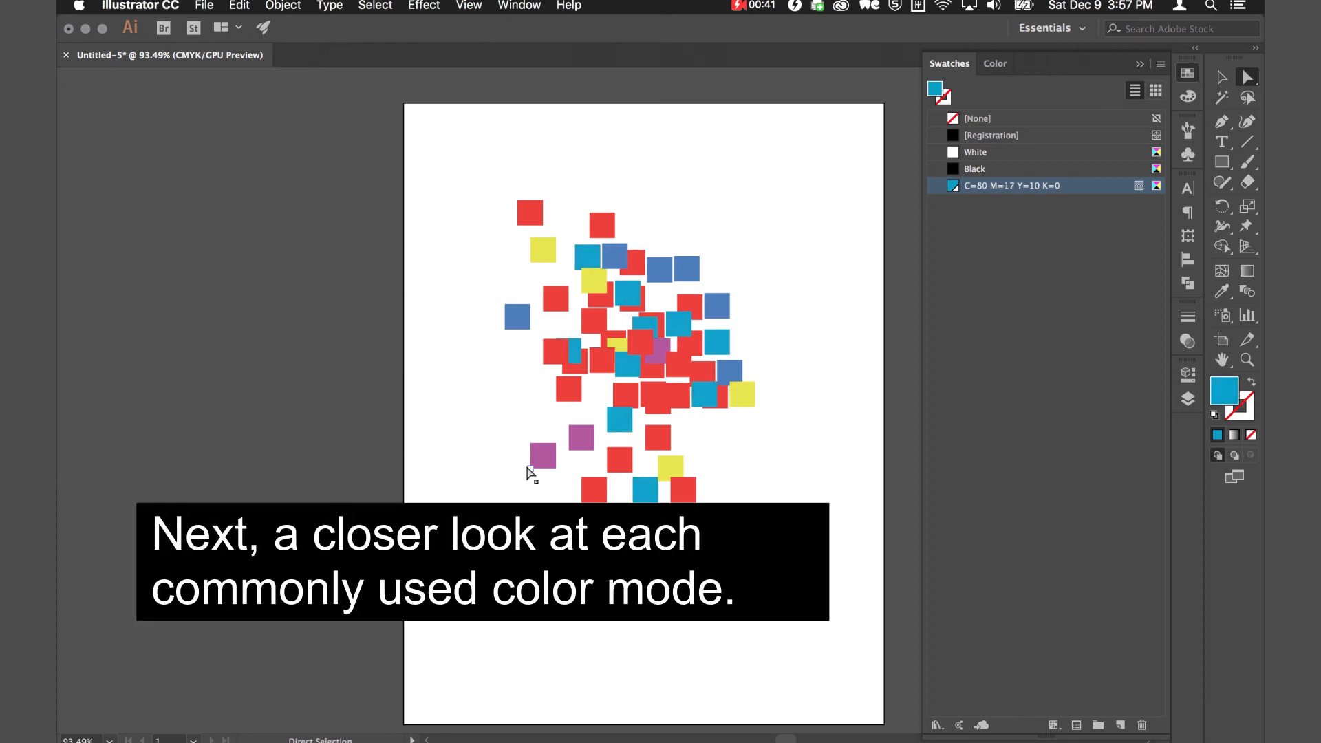